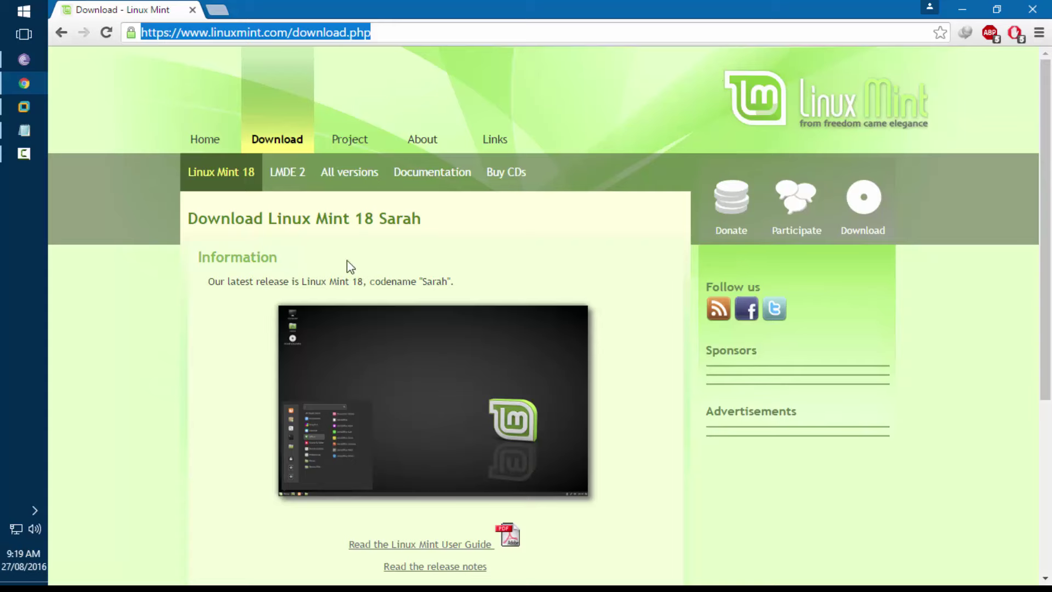
# Step: Scroll to the Linux Mint 18 Download links table and highlight its heading
pyautogui.scroll(-4, 351, 267)
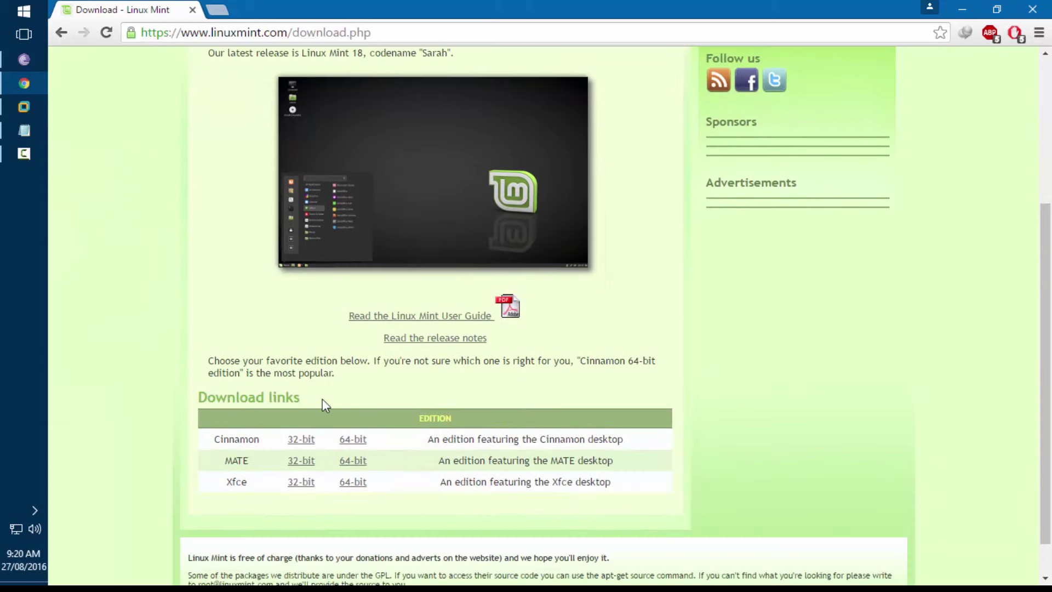
pyautogui.moveTo(324, 404); pyautogui.dragTo(194, 399)
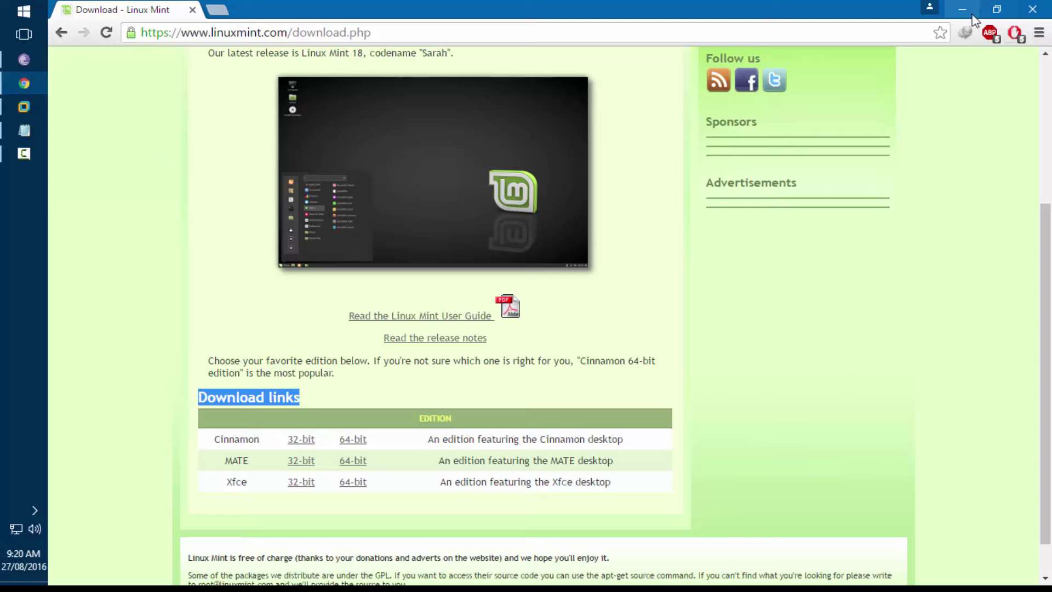
# Step: Minimize Chrome and the notes, find linuxmint-18-cinnamon-32bit in E:\OS, then close File Explorer
pyautogui.click(955, 4)
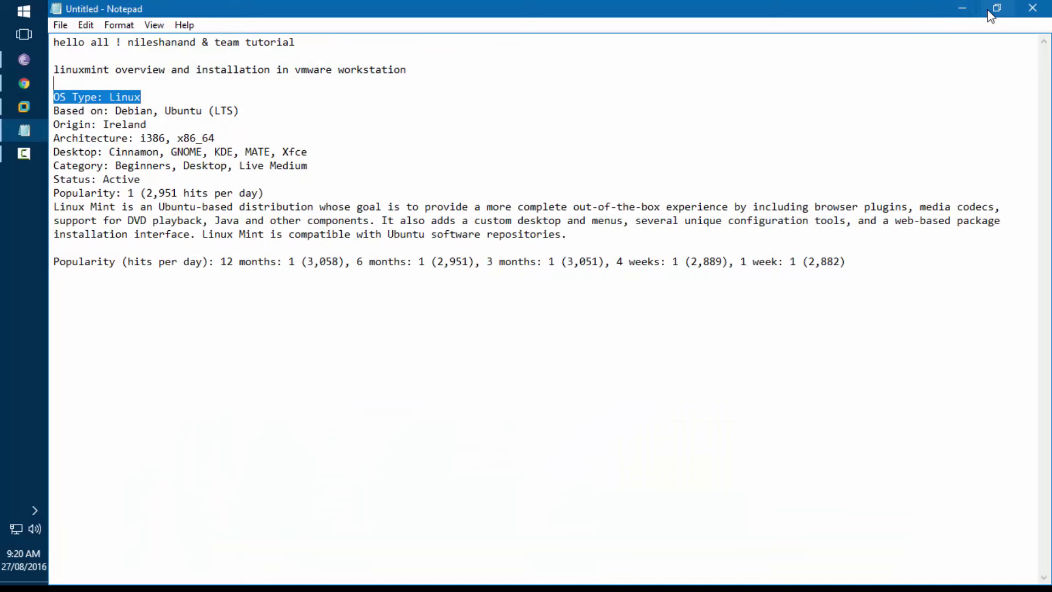
pyautogui.click(964, 6)
pyautogui.doubleClick(81, 34)
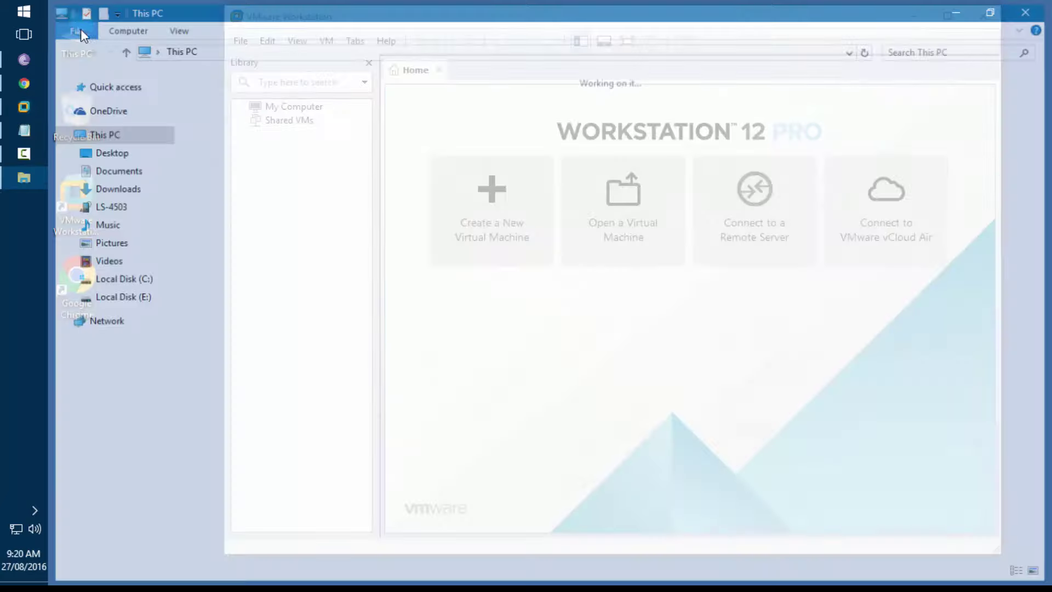
pyautogui.doubleClick(660, 235)
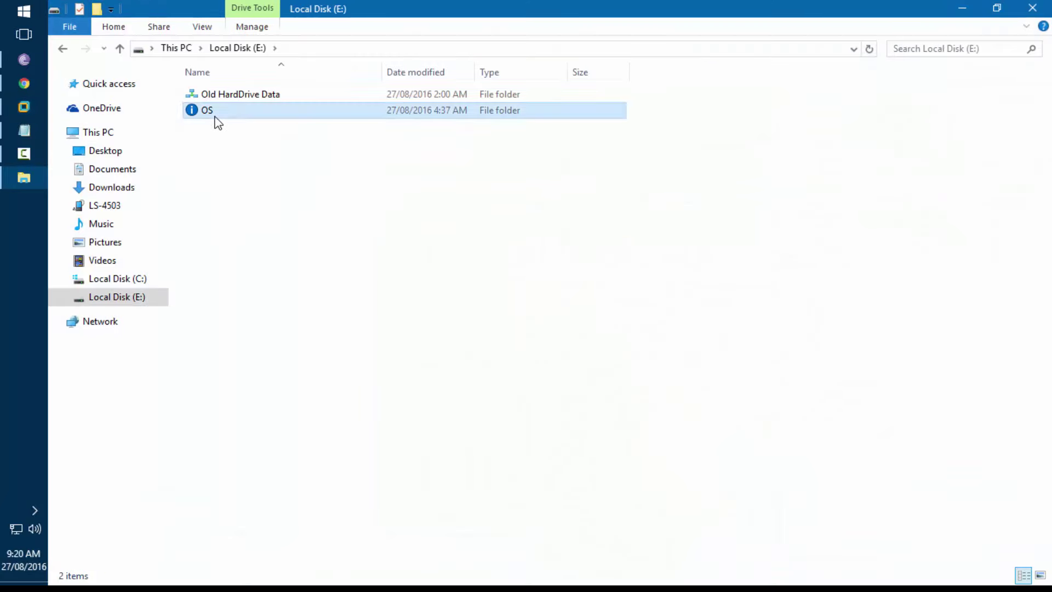
pyautogui.doubleClick(215, 114)
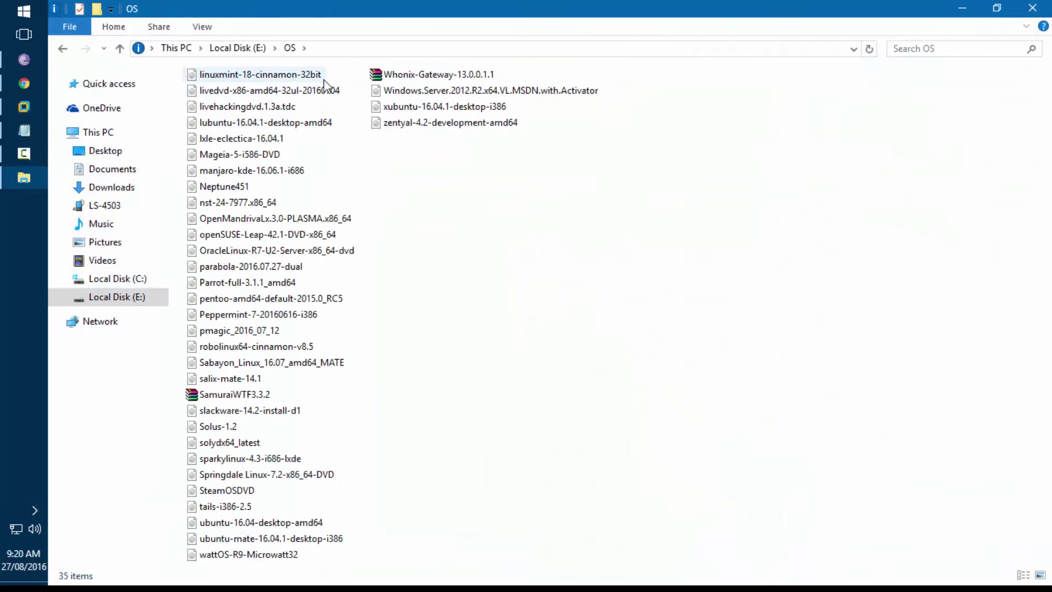
pyautogui.click(1032, 8)
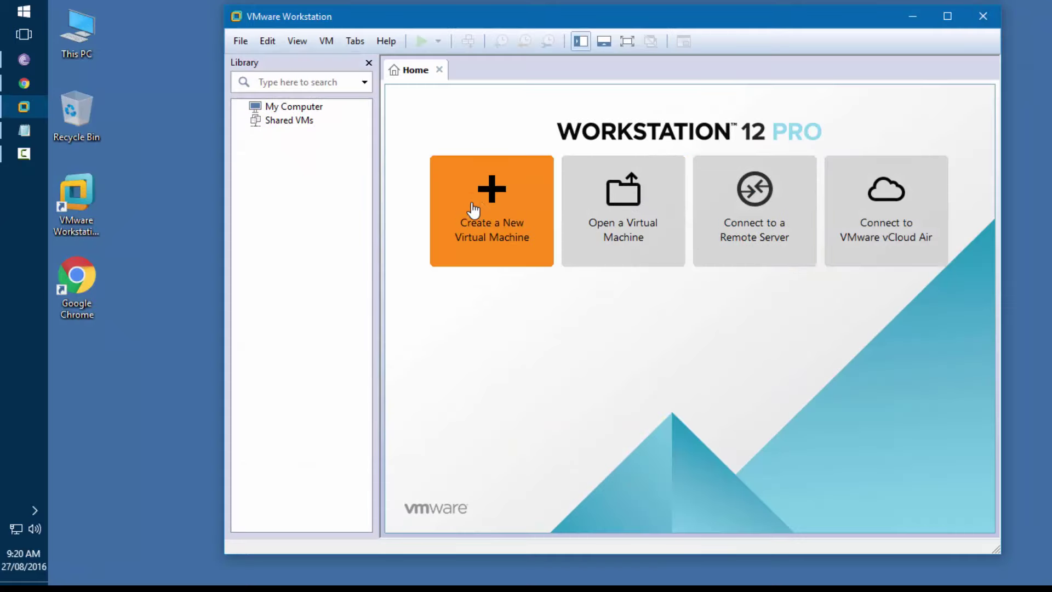
# Step: Check the VMware Workstation version and licence details under Help > About
pyautogui.click(386, 40)
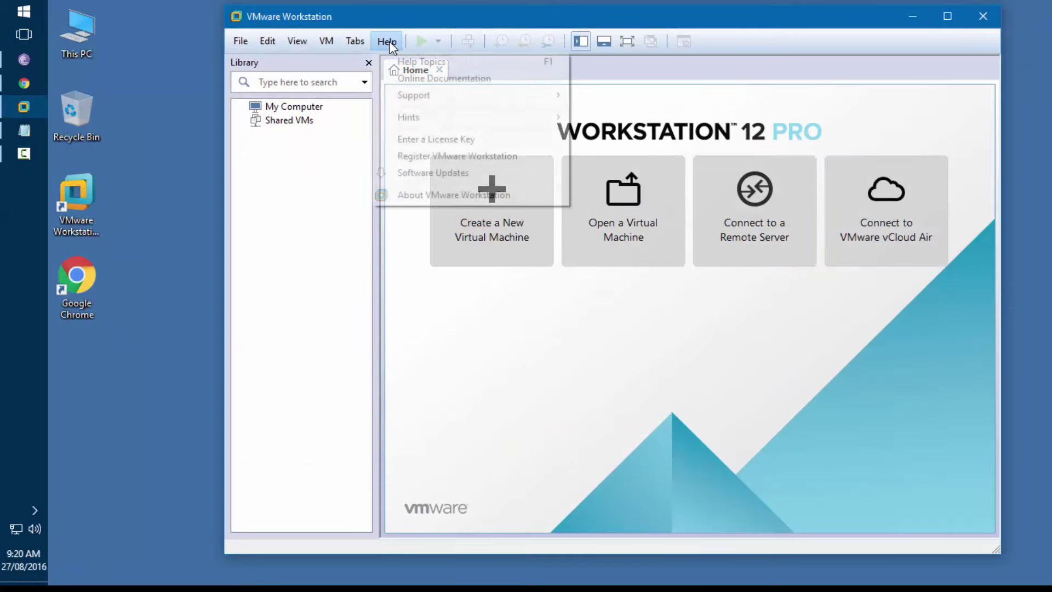
pyautogui.click(416, 195)
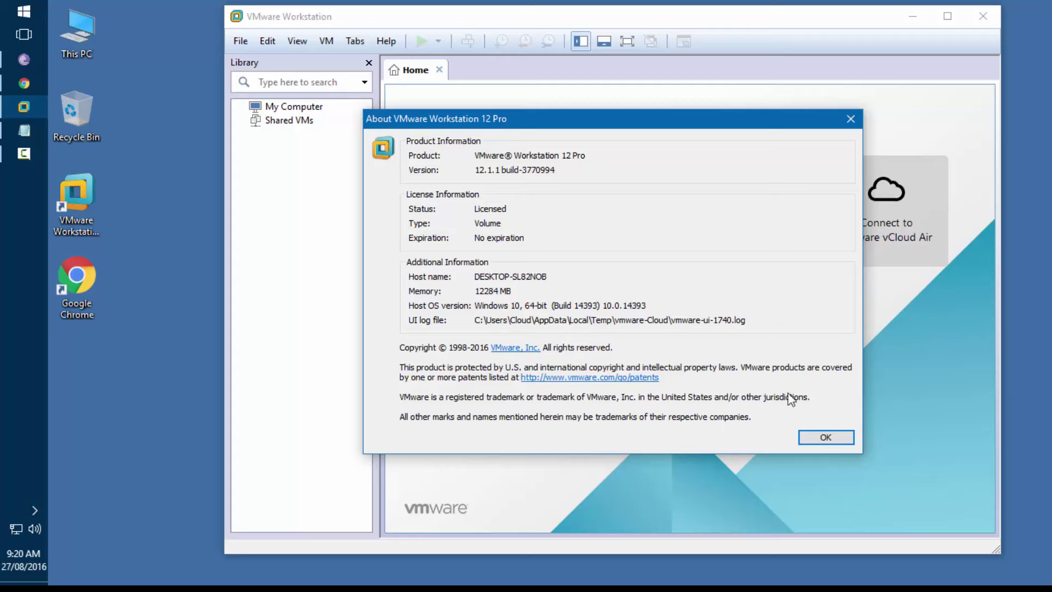
pyautogui.click(825, 442)
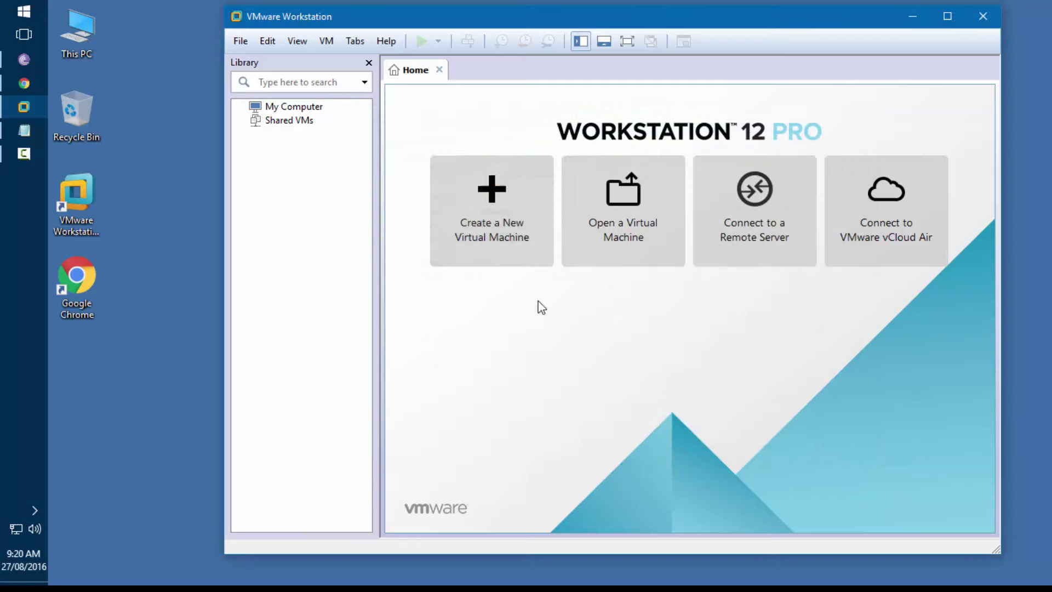
# Step: Start a new virtual machine using the installer image E:\OS\linuxmint-18-cinnamon-32bit.iso
pyautogui.click(504, 223)
pyautogui.click(678, 420)
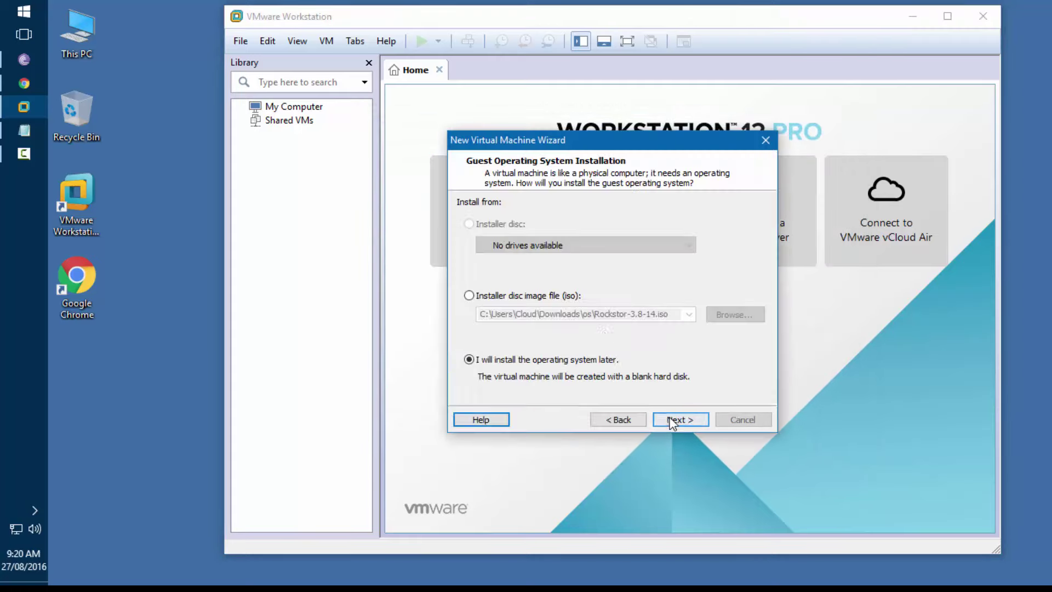
pyautogui.click(514, 297)
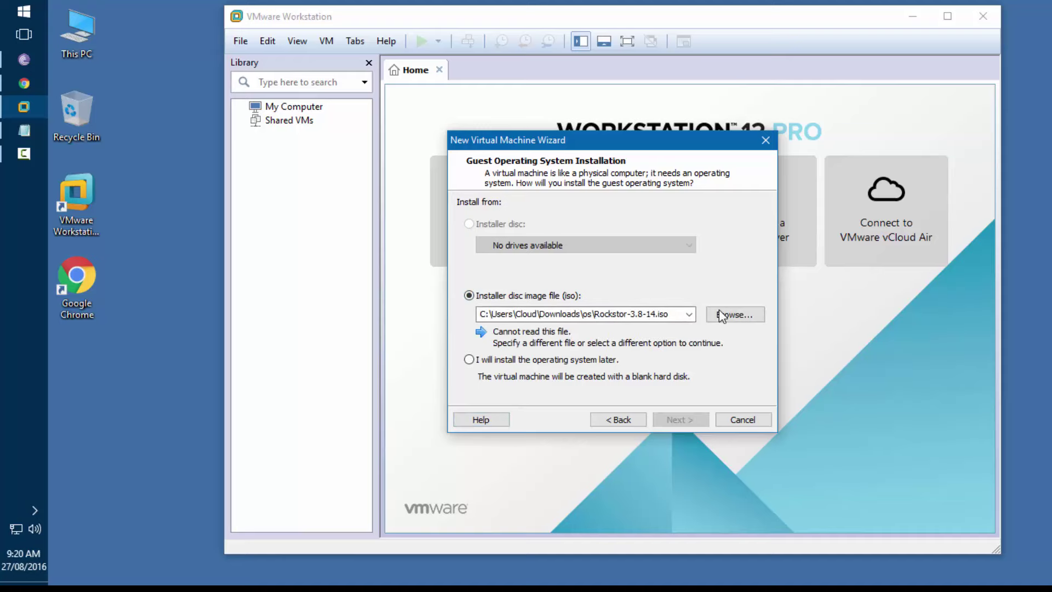
pyautogui.click(721, 315)
pyautogui.click(458, 428)
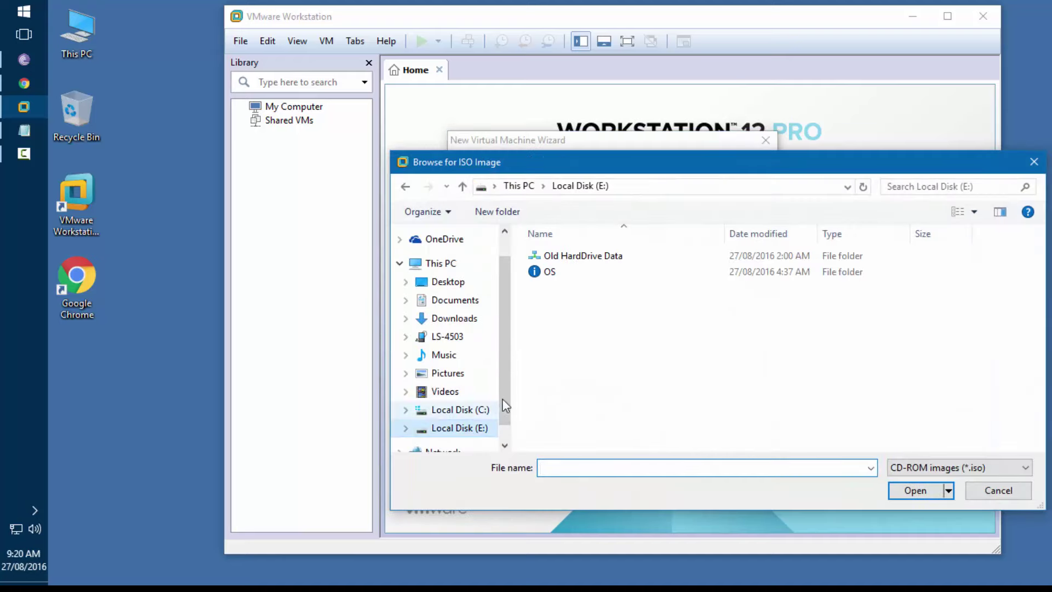
pyautogui.doubleClick(551, 273)
pyautogui.click(589, 256)
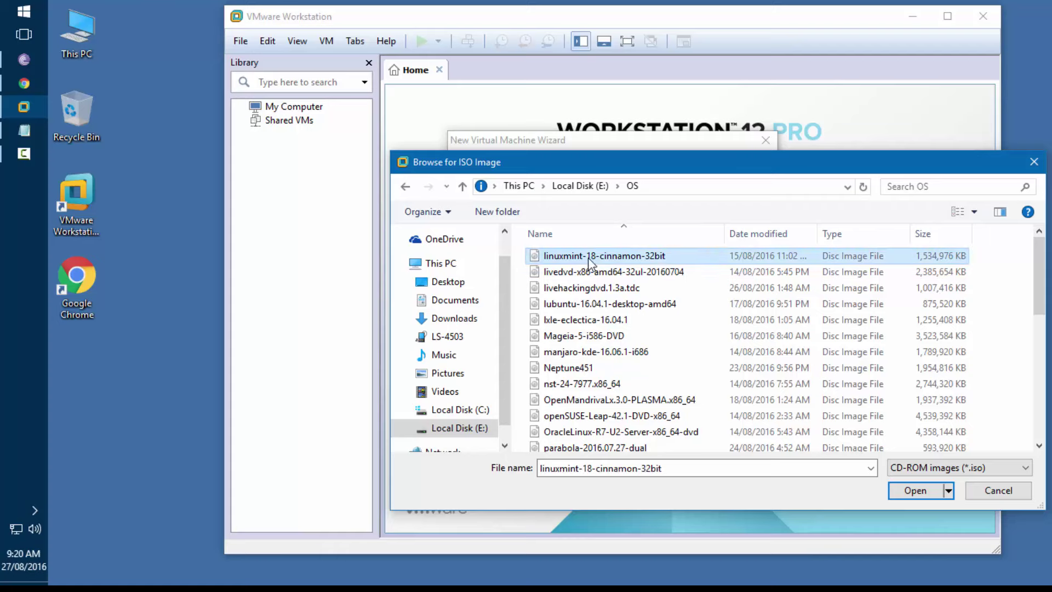
pyautogui.click(915, 490)
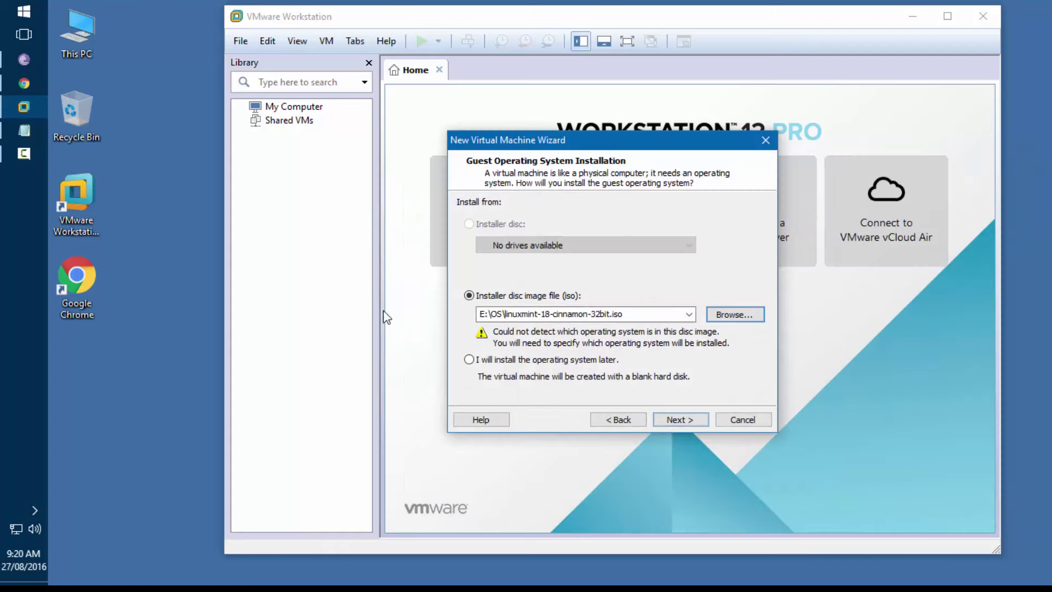
# Step: Choose Linux as the guest OS with Ubuntu as version, since Mint is Ubuntu-based
pyautogui.click(689, 417)
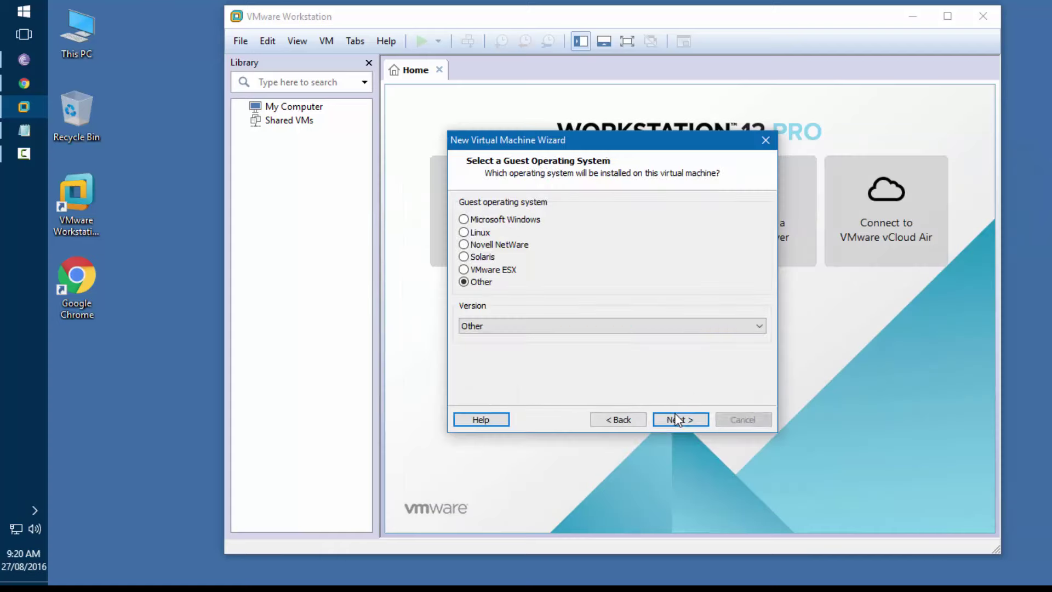
pyautogui.click(466, 233)
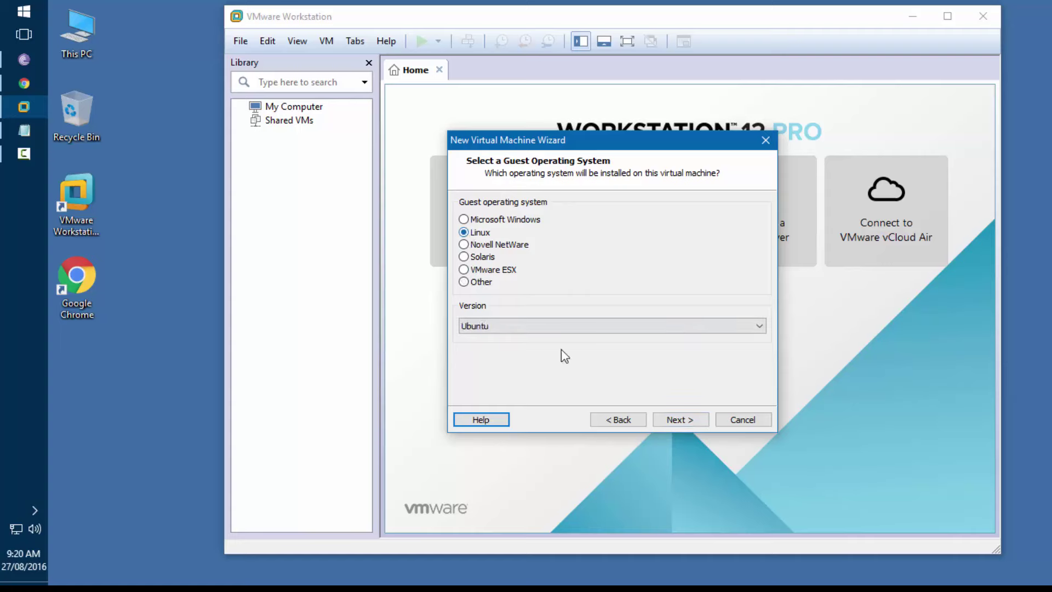
pyautogui.click(567, 325)
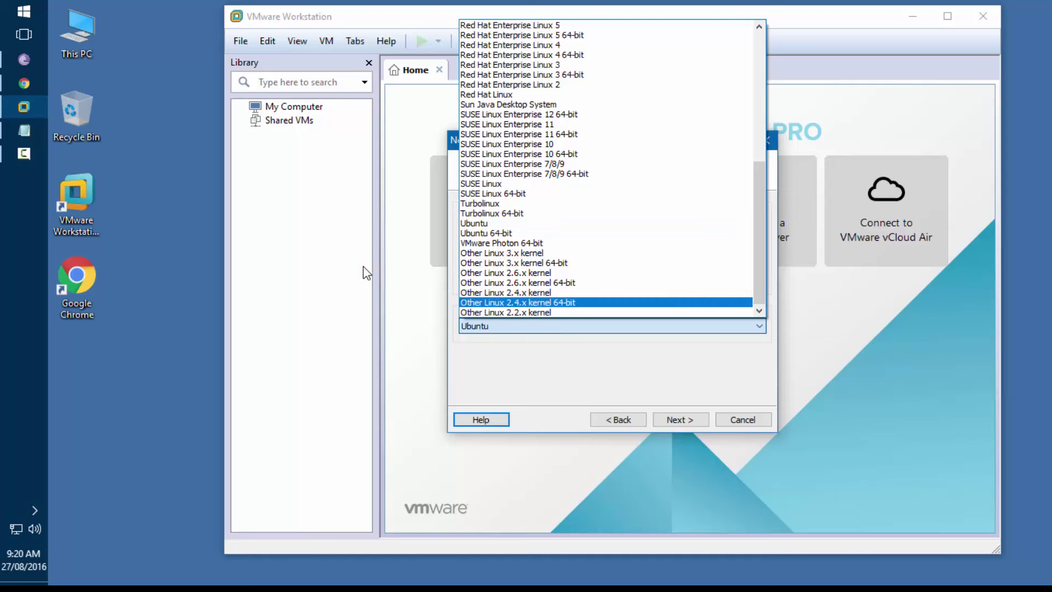
pyautogui.click(31, 137)
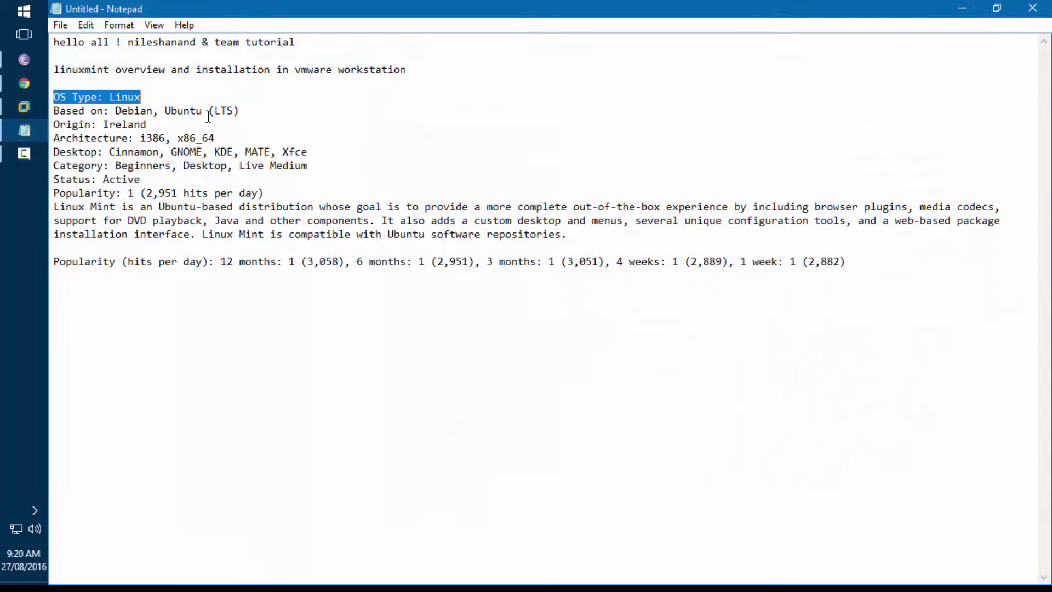
pyautogui.moveTo(208, 111); pyautogui.dragTo(114, 113)
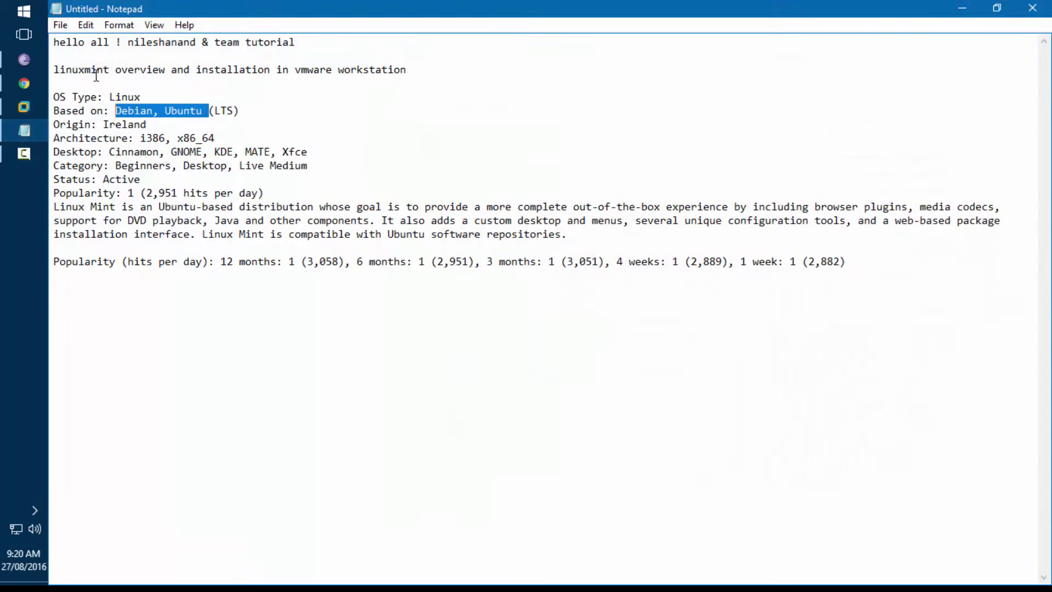
pyautogui.click(962, 8)
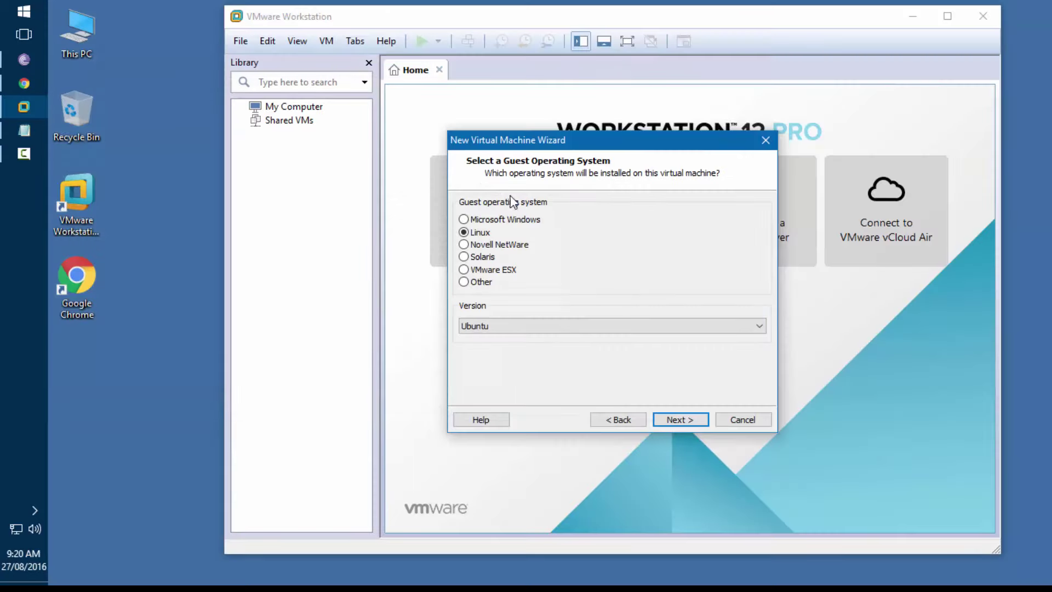
# Step: Name the machine 'linuxmint' and store its 20 GB virtual disk as a single file
pyautogui.click(682, 422)
pyautogui.write('l')
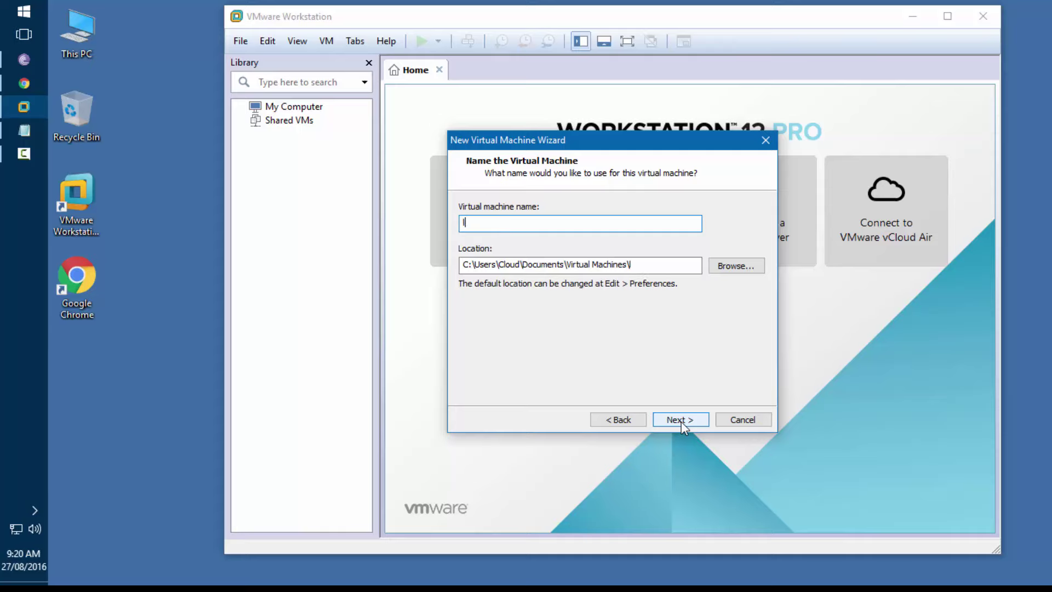
pyautogui.write('inuxmint')
pyautogui.click(682, 420)
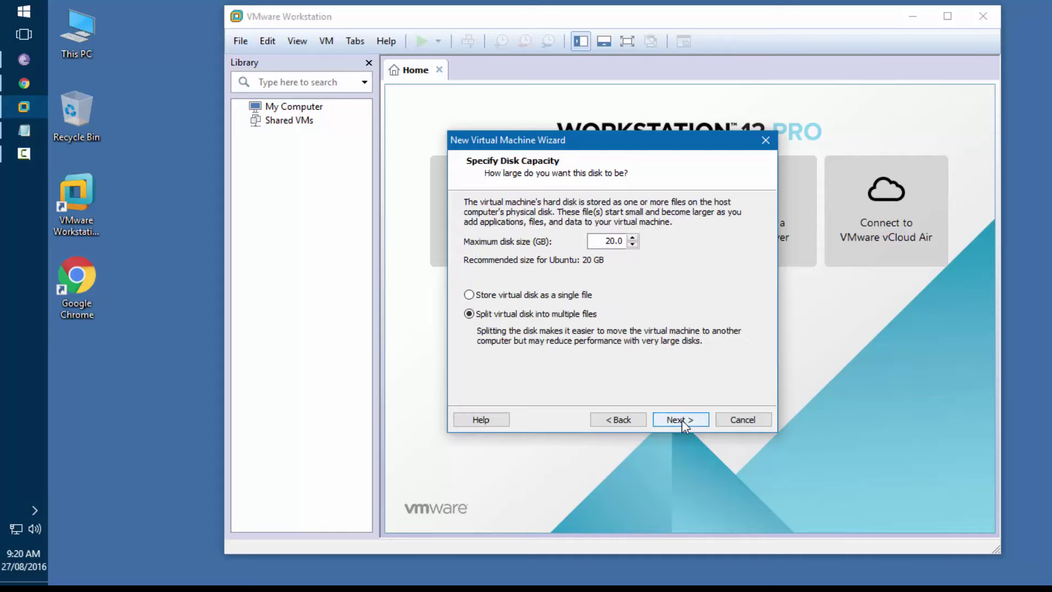
pyautogui.click(510, 295)
pyautogui.click(676, 420)
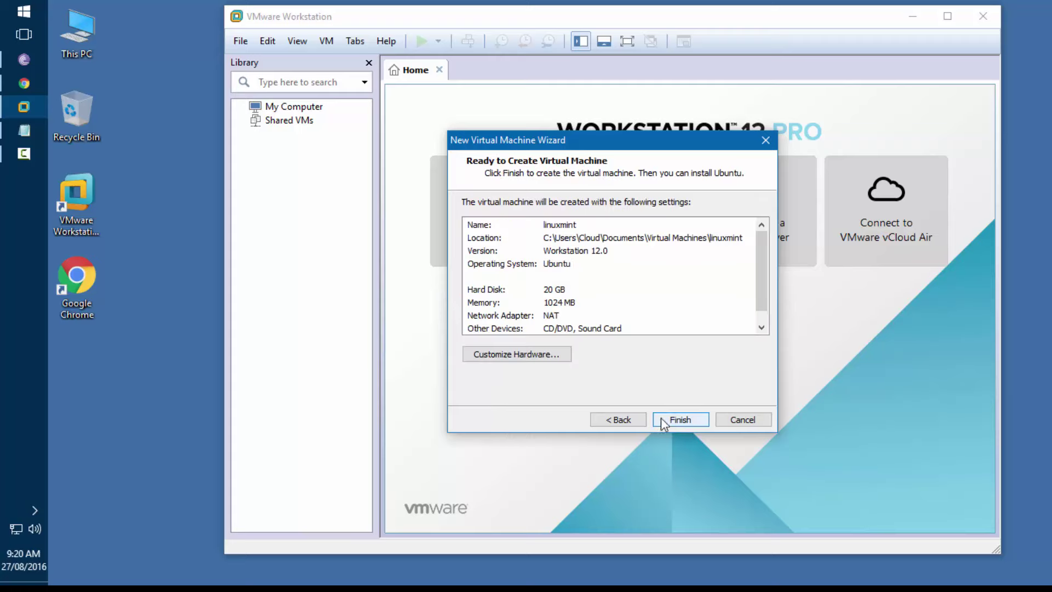
# Step: Raise the machine's memory to 1912 MB and finish creating it
pyautogui.click(530, 355)
pyautogui.moveTo(678, 264); pyautogui.dragTo(678, 252)
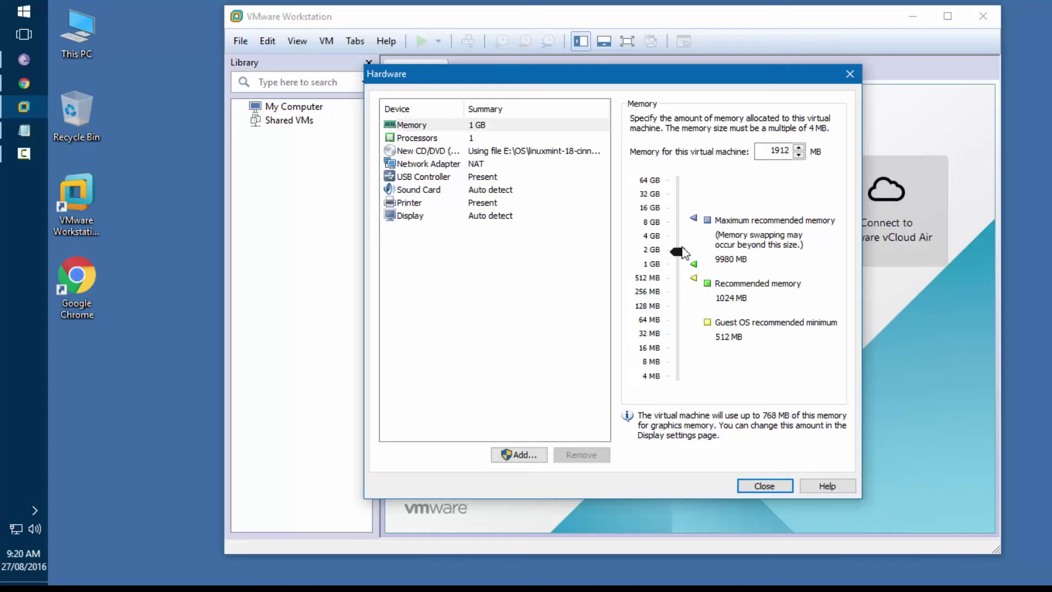
pyautogui.click(759, 484)
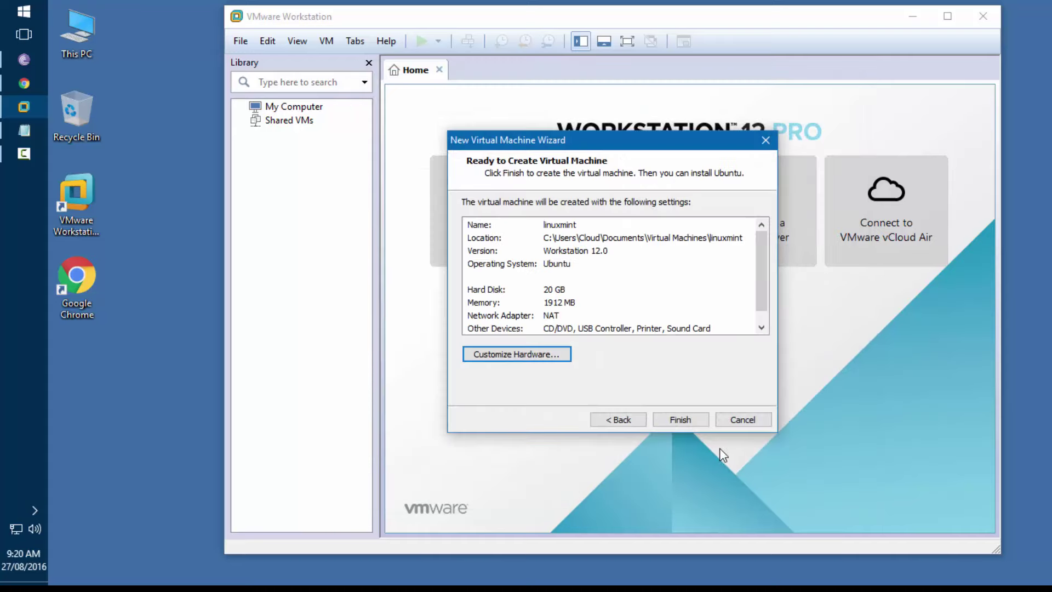
pyautogui.click(677, 421)
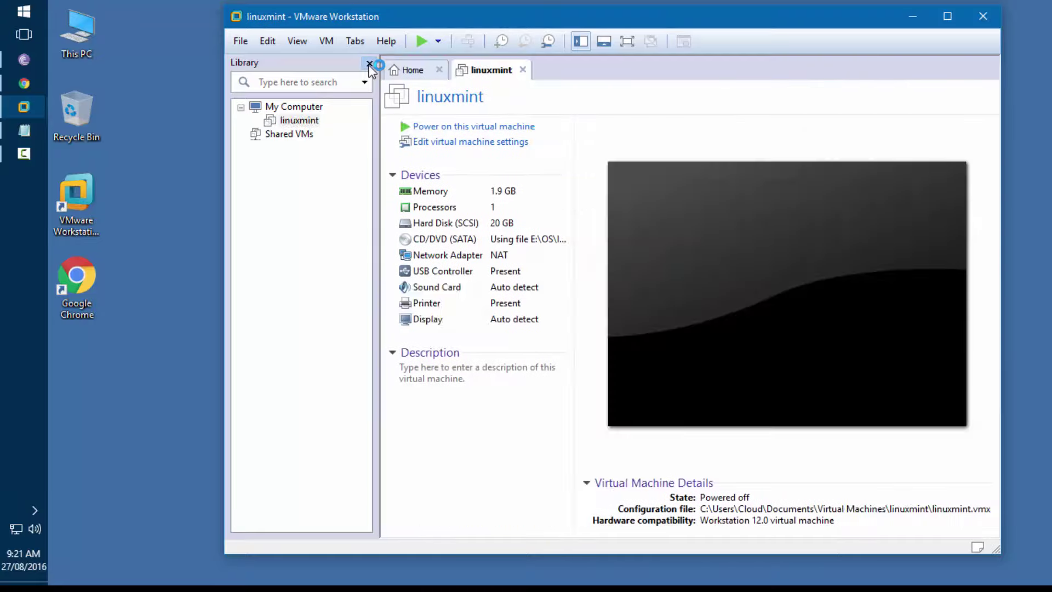
# Step: Power on the linuxmint VM, close the Home tab and dismiss the finished-installing reminder
pyautogui.click(369, 64)
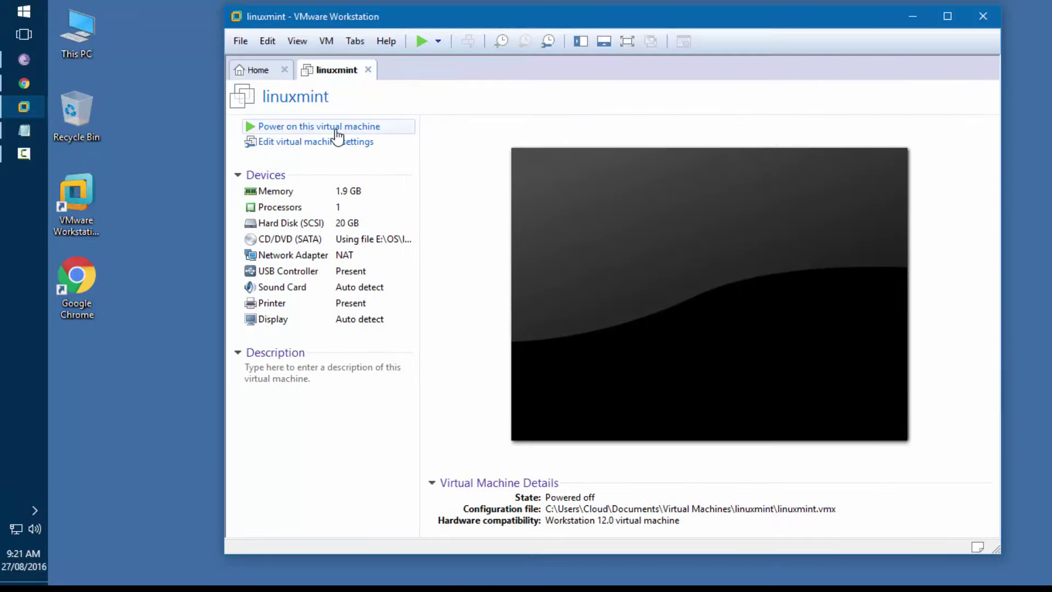
pyautogui.click(321, 116)
pyautogui.click(284, 69)
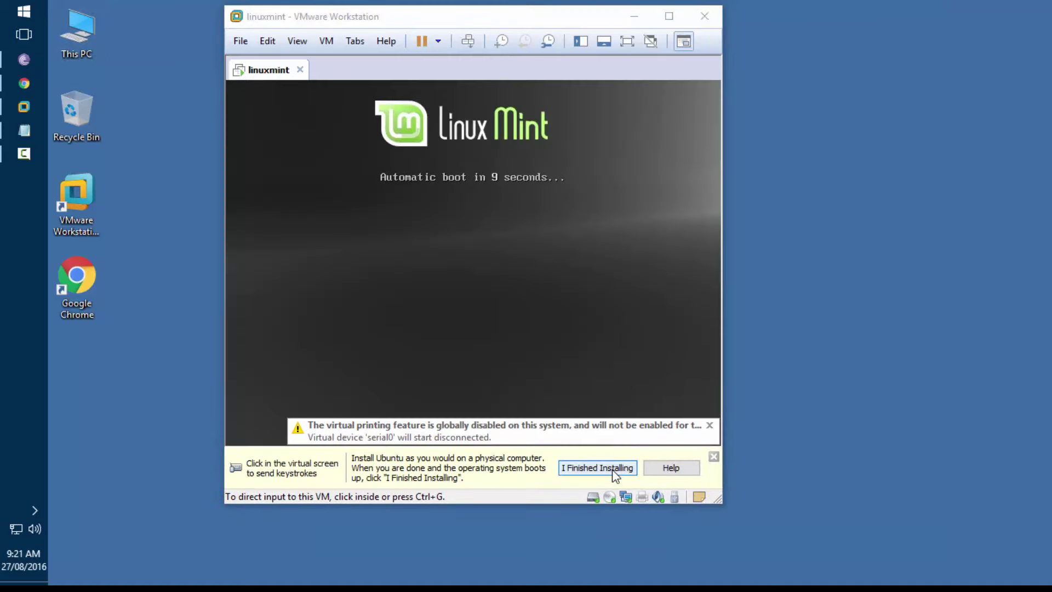
pyautogui.click(613, 469)
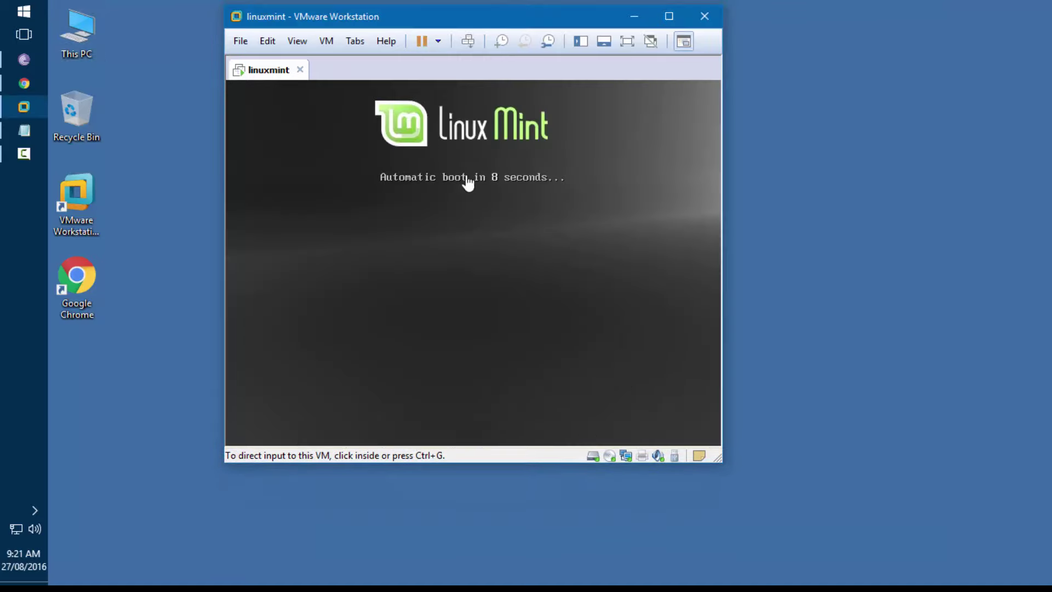
pyautogui.click(154, 205)
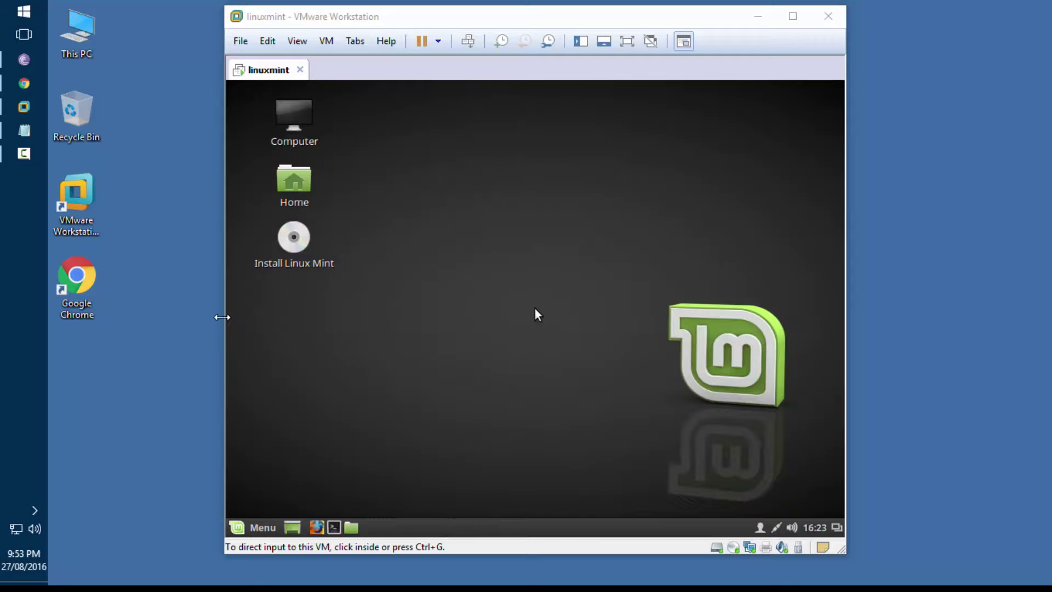
# Step: Browse the live desktop's start menu and select the Computer icon inside the VM
pyautogui.click(241, 527)
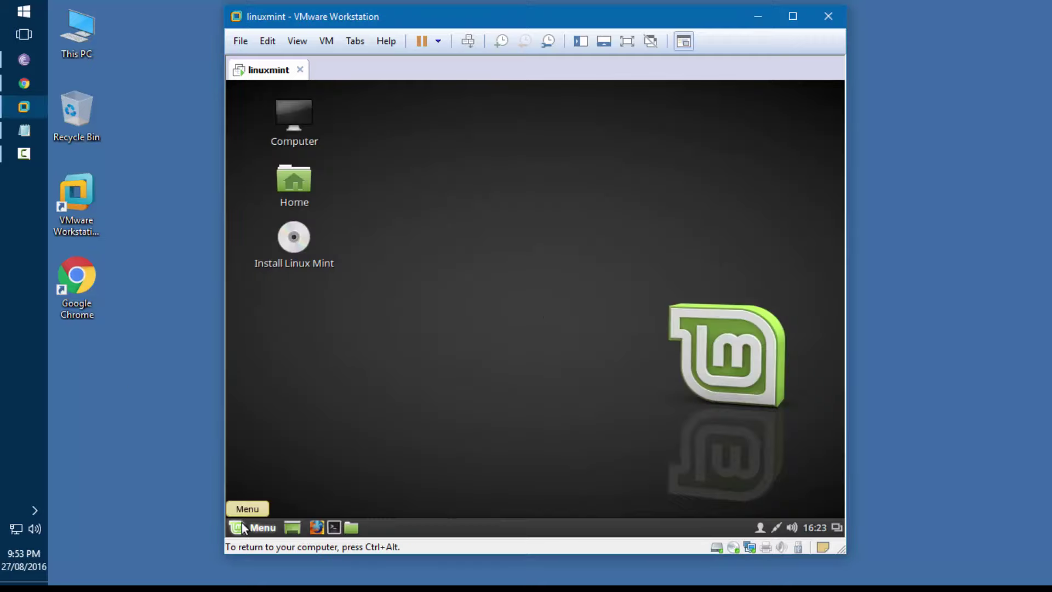
pyautogui.click(242, 526)
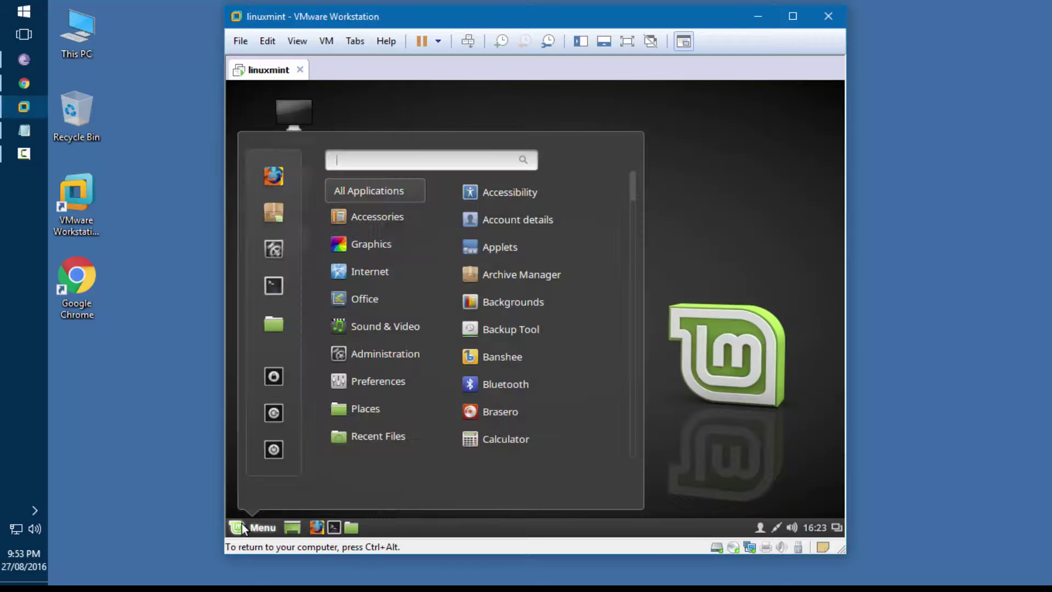
pyautogui.click(276, 205)
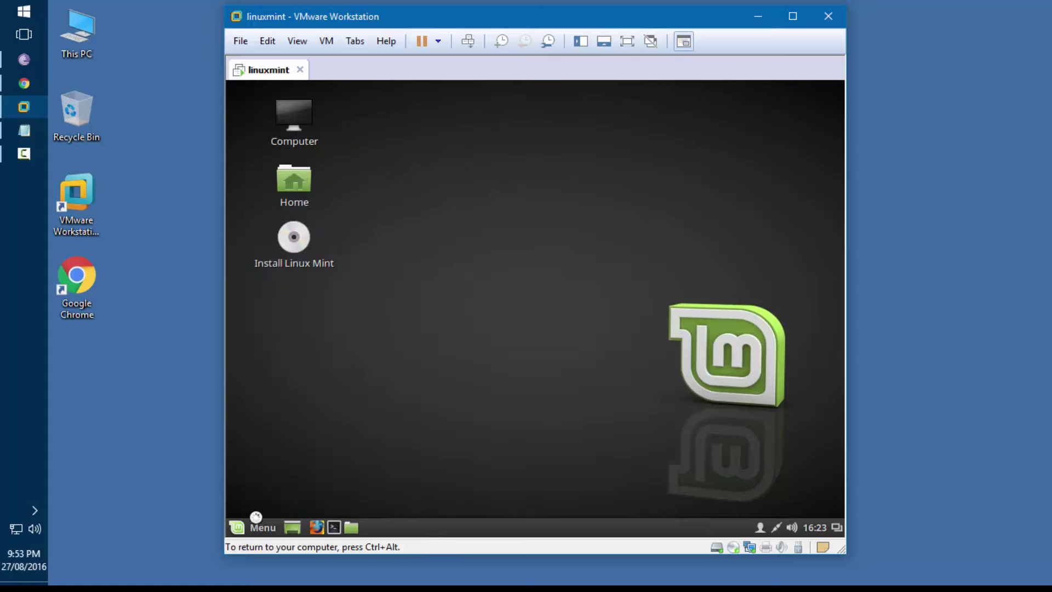
pyautogui.click(239, 524)
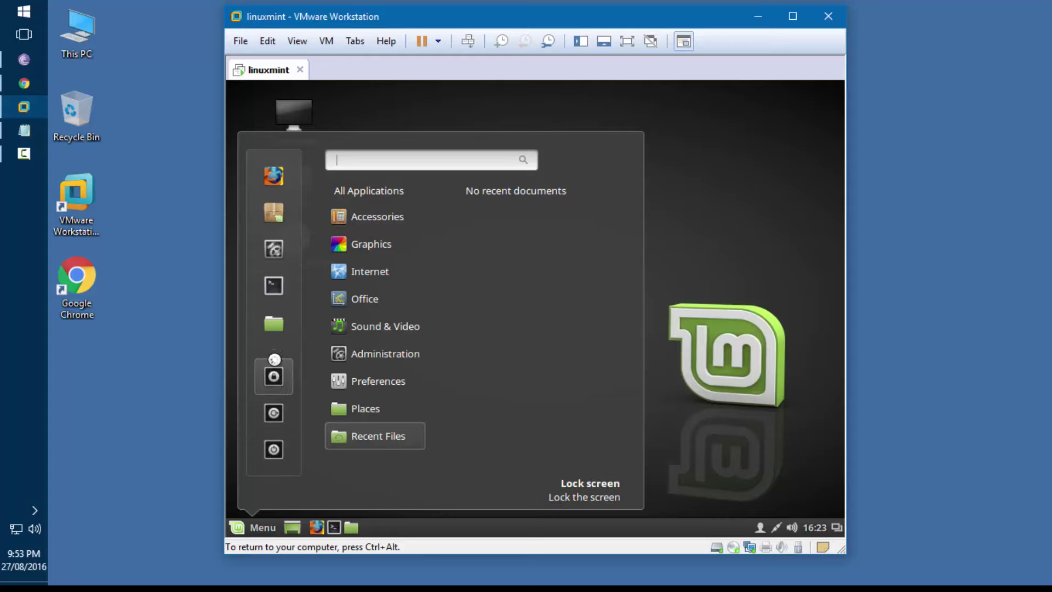
pyautogui.click(432, 113)
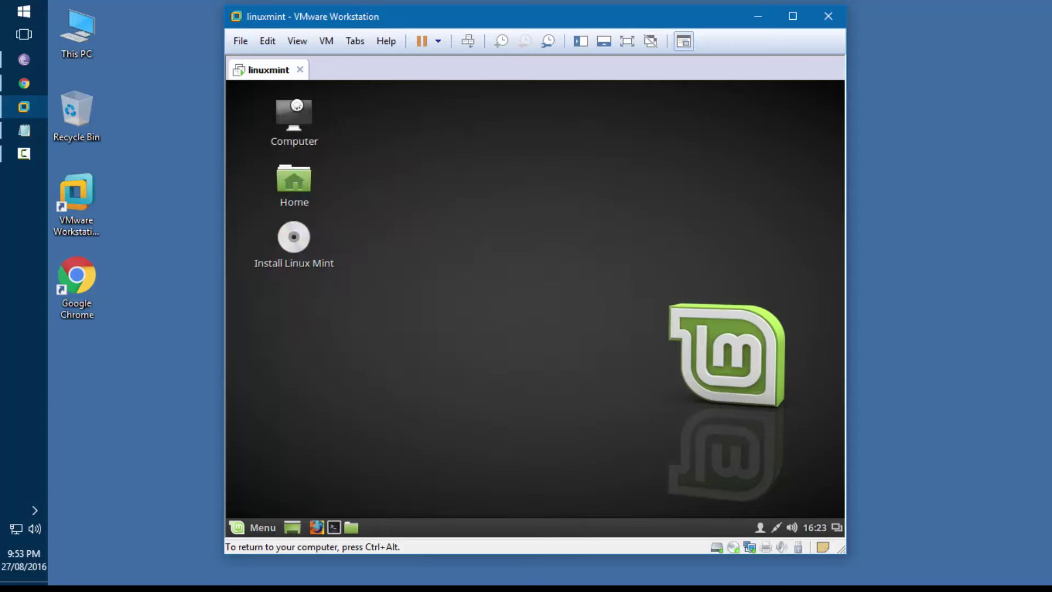
pyautogui.click(293, 118)
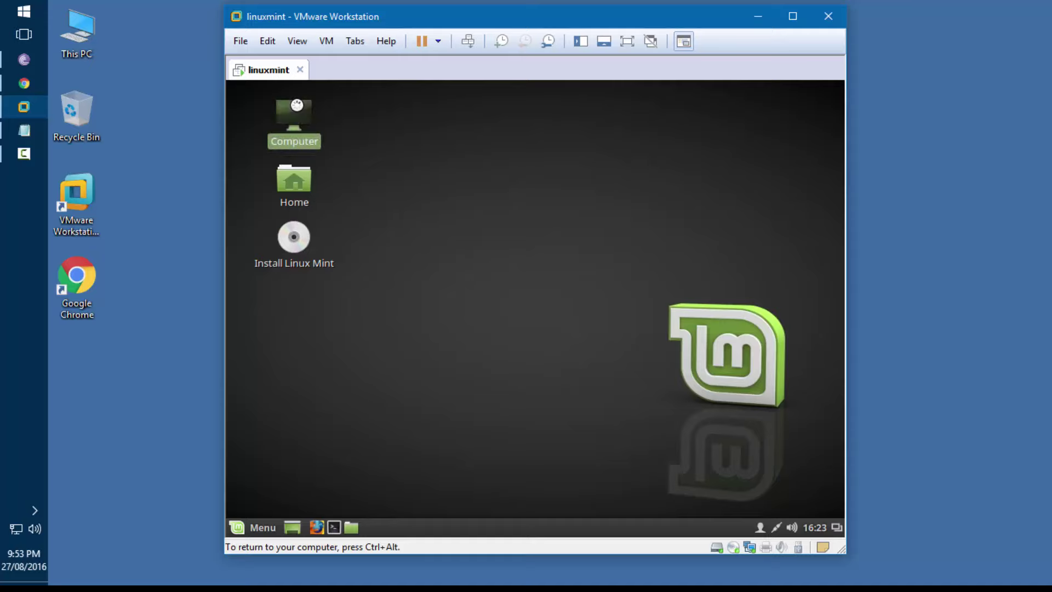
pyautogui.hotkey('ctrl', 'alt')
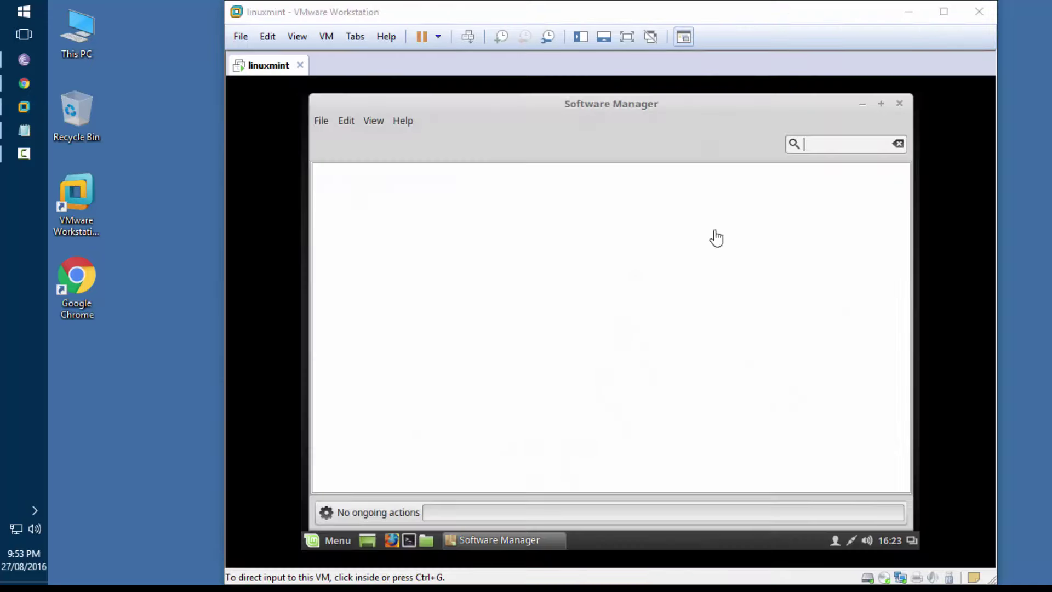
# Step: Launch the installer with Open from the Install Linux Mint icon's context menu
pyautogui.click(866, 103)
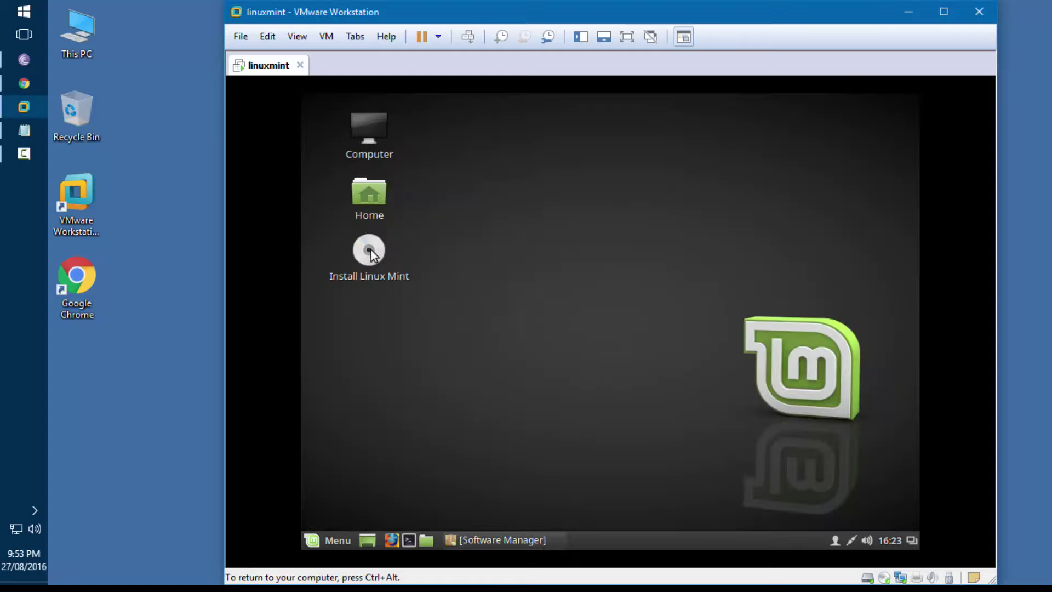
pyautogui.click(377, 257)
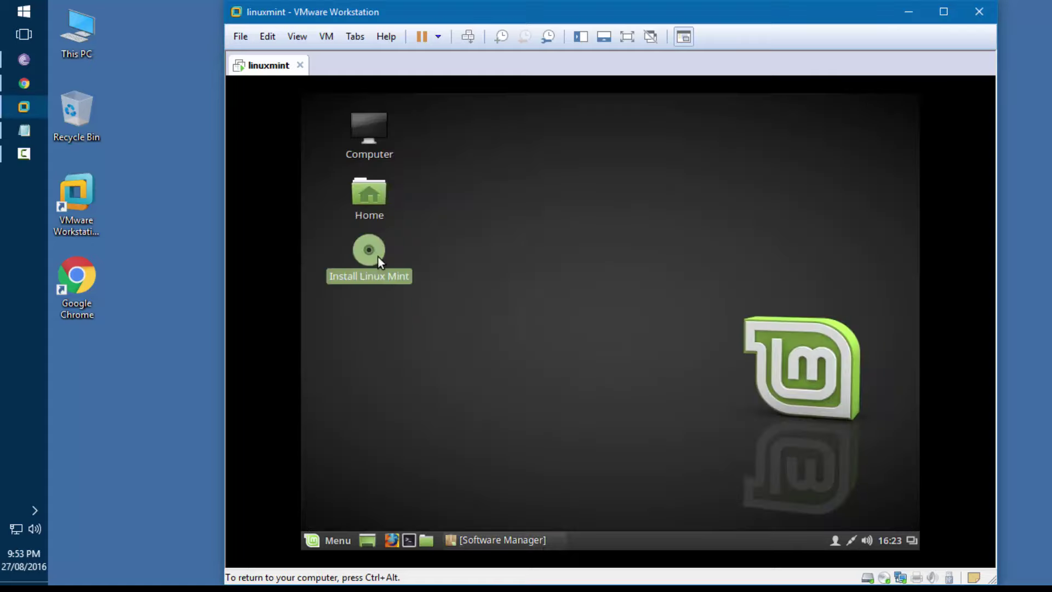
pyautogui.rightClick(377, 256)
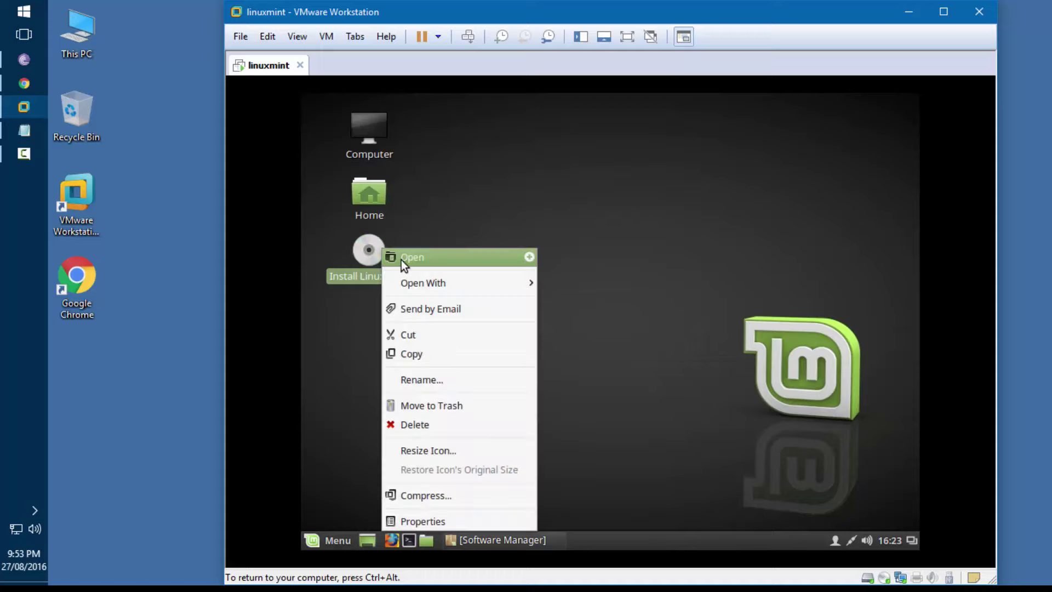
pyautogui.click(400, 259)
pyautogui.click(167, 315)
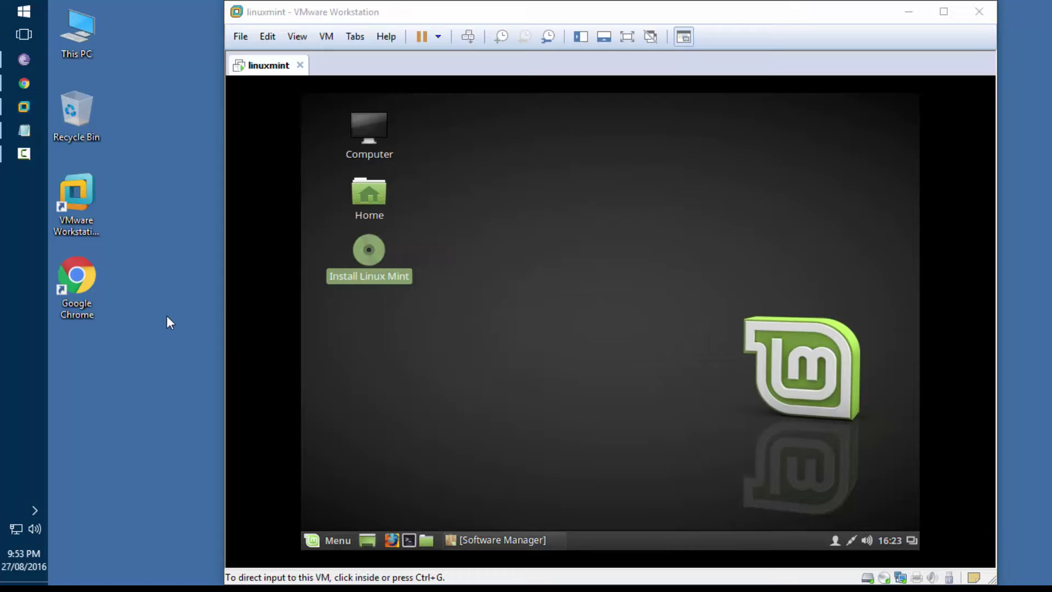
# Step: Accept English and continue past preparation without third-party software
pyautogui.click(892, 446)
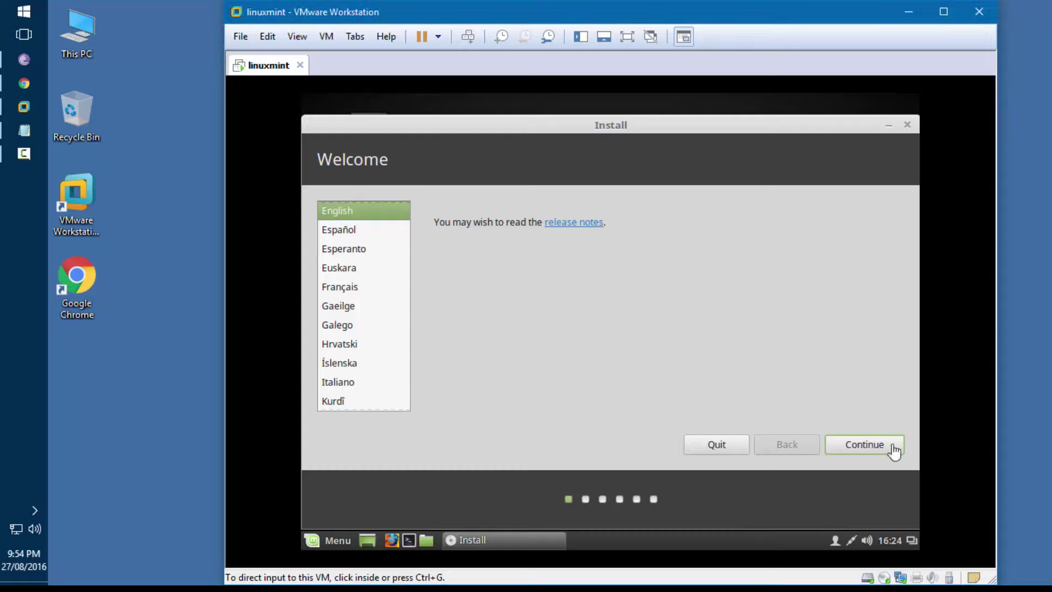
pyautogui.click(878, 444)
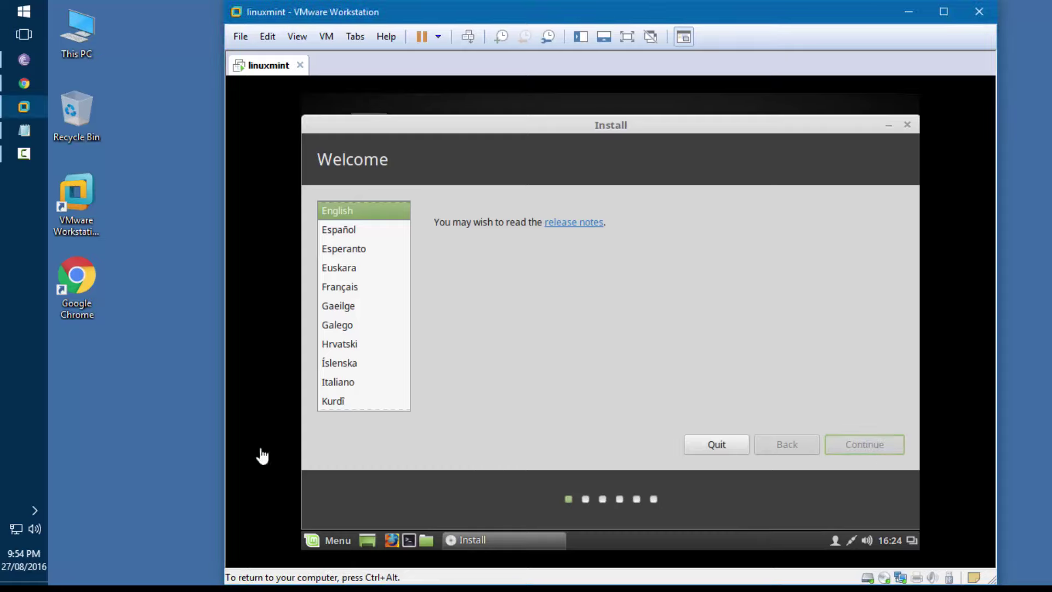
pyautogui.click(195, 447)
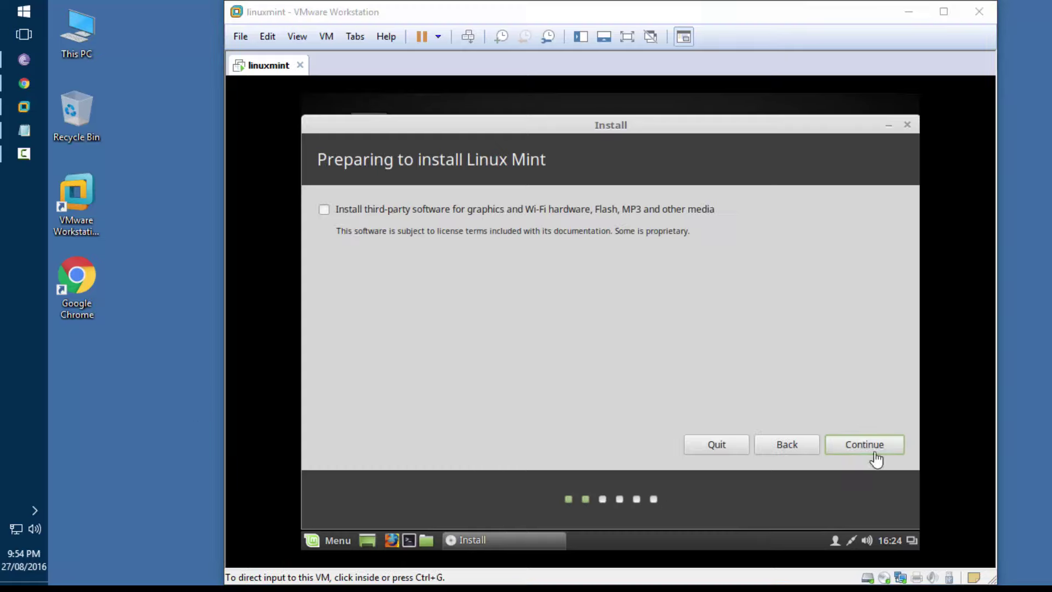
pyautogui.click(860, 446)
pyautogui.click(871, 451)
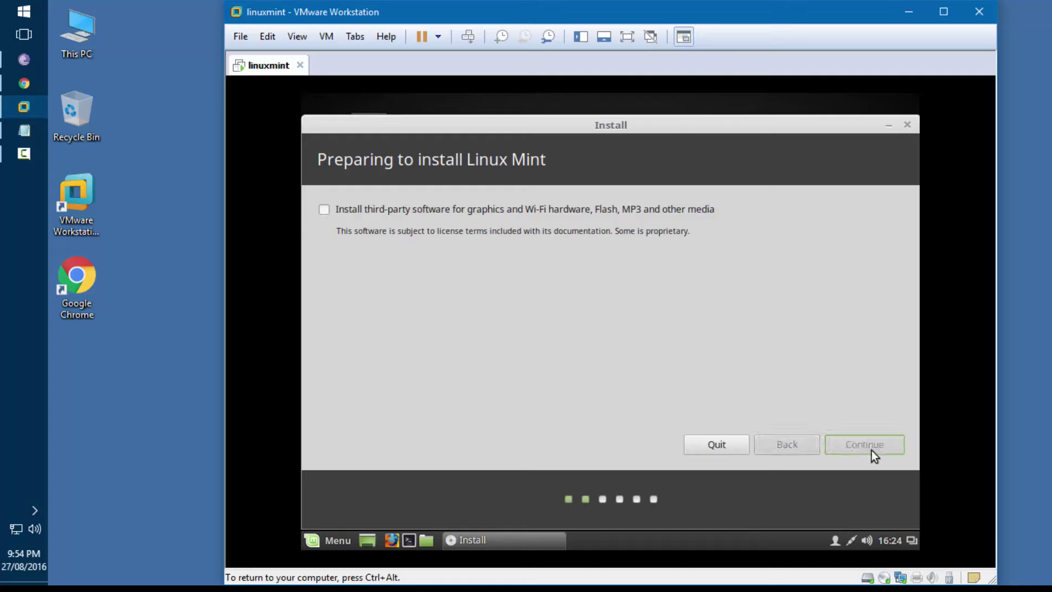
pyautogui.hotkey('ctrl', 'alt')
pyautogui.click(169, 412)
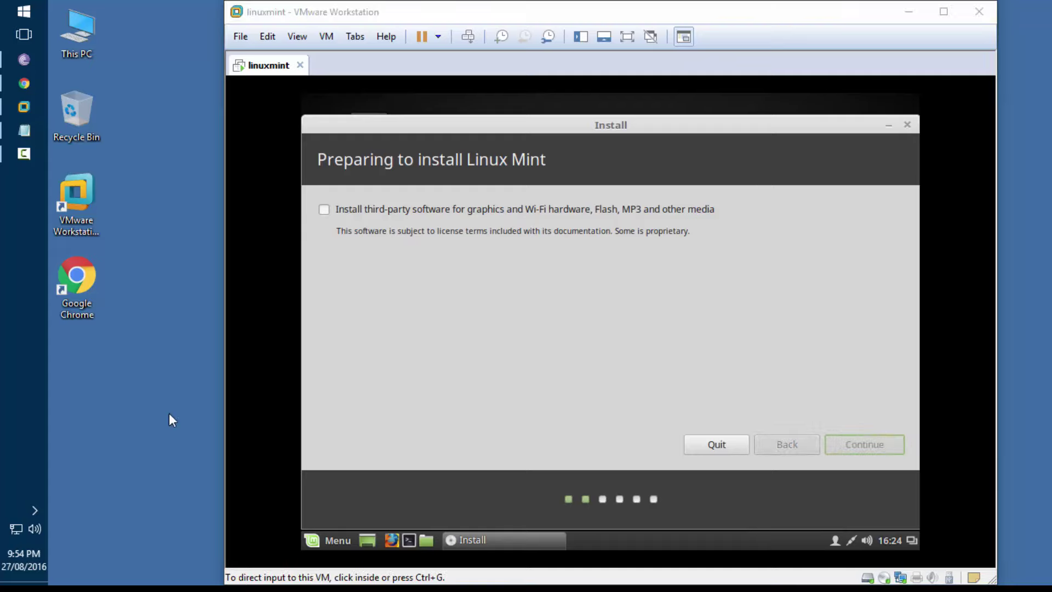
# Step: Choose Erase disk and install Linux Mint, then confirm writing changes to disk
pyautogui.click(855, 436)
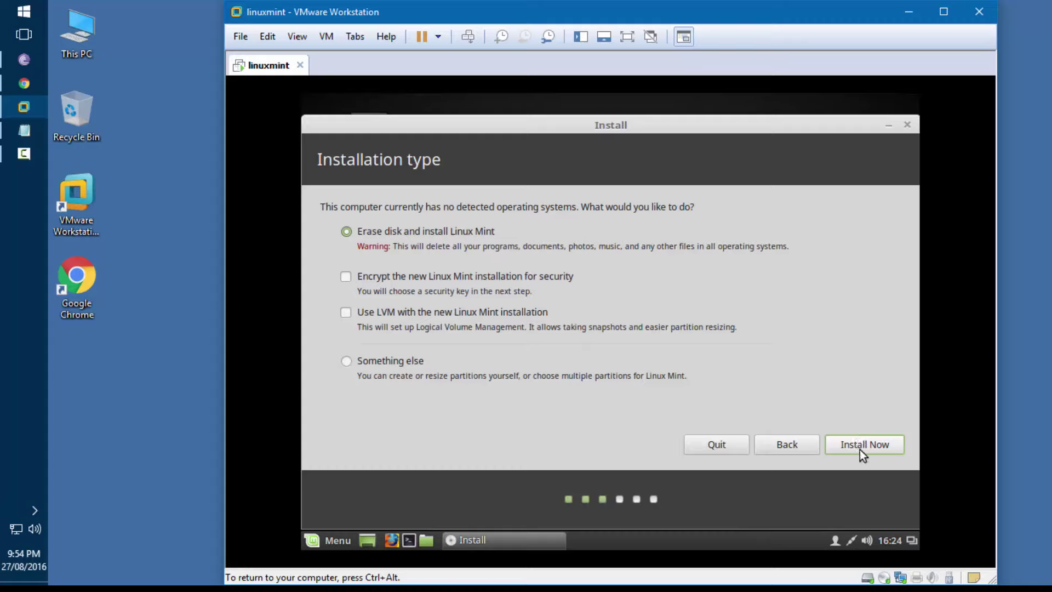
pyautogui.click(866, 444)
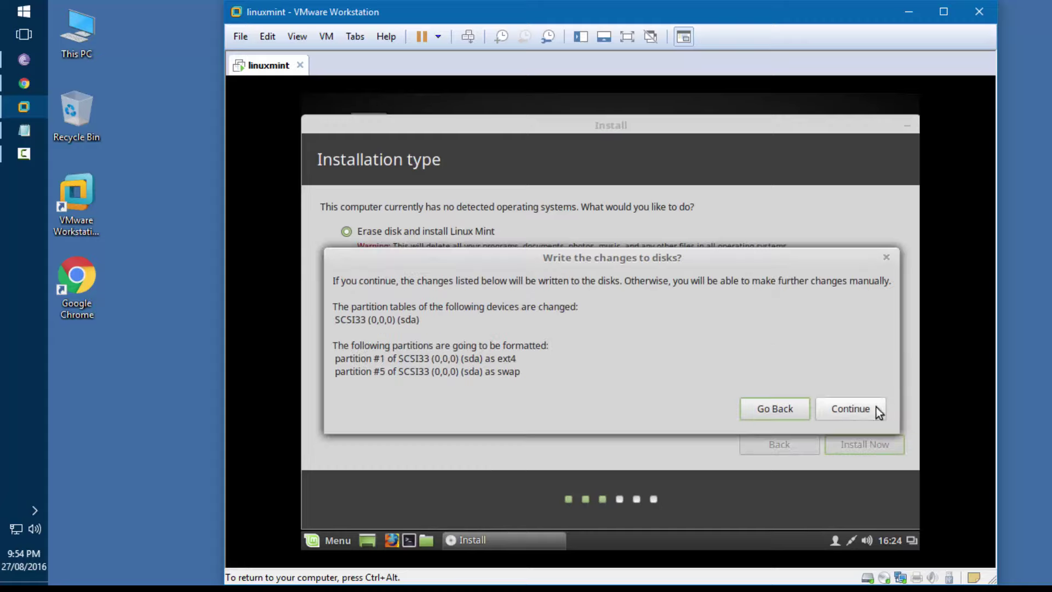
pyautogui.click(850, 408)
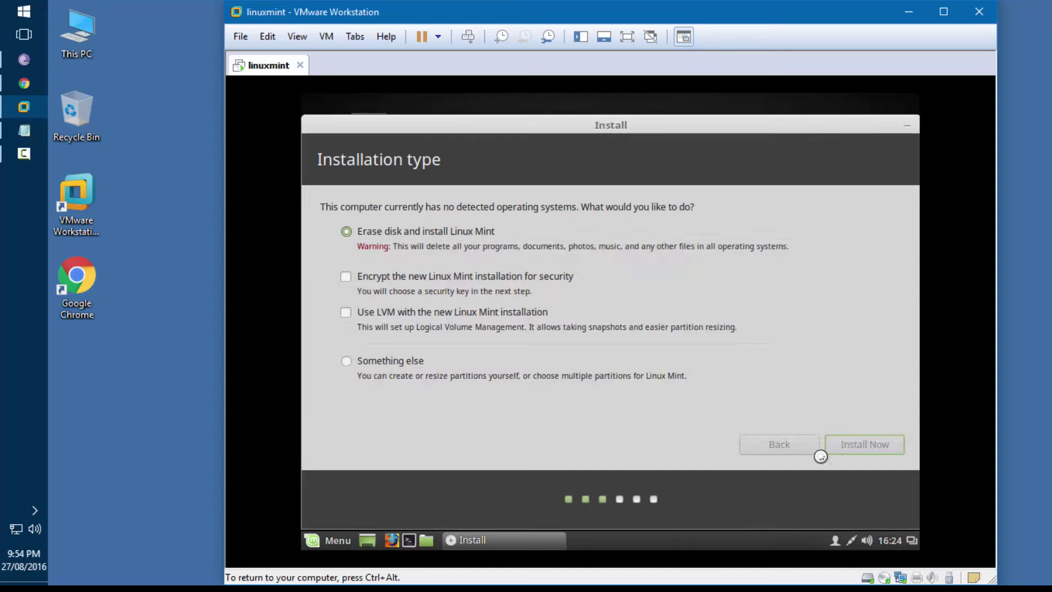
pyautogui.click(191, 439)
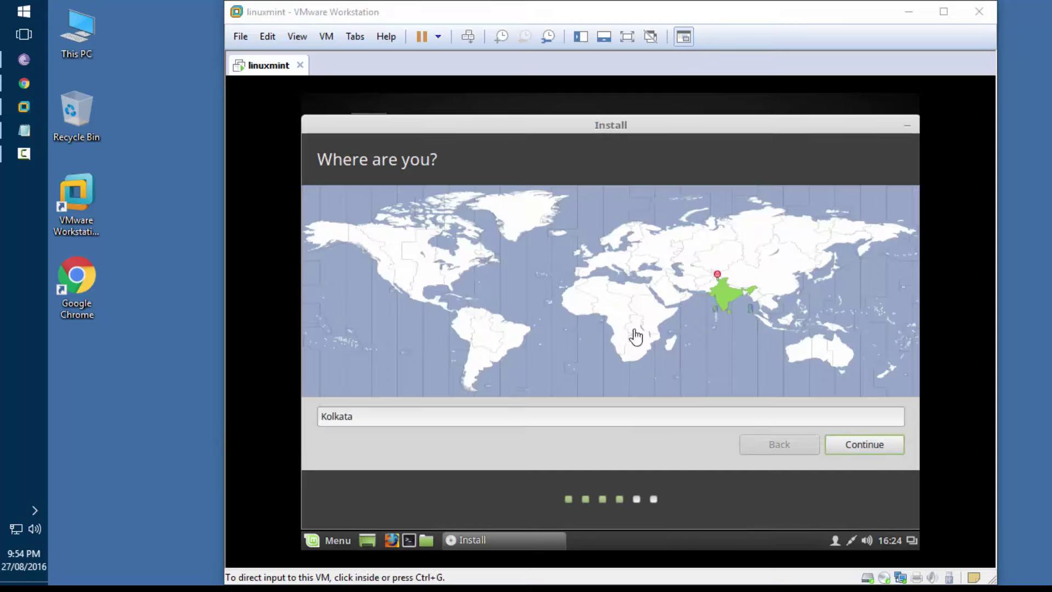
# Step: Set the installer's time zone to Edmonton on the map
pyautogui.click(391, 256)
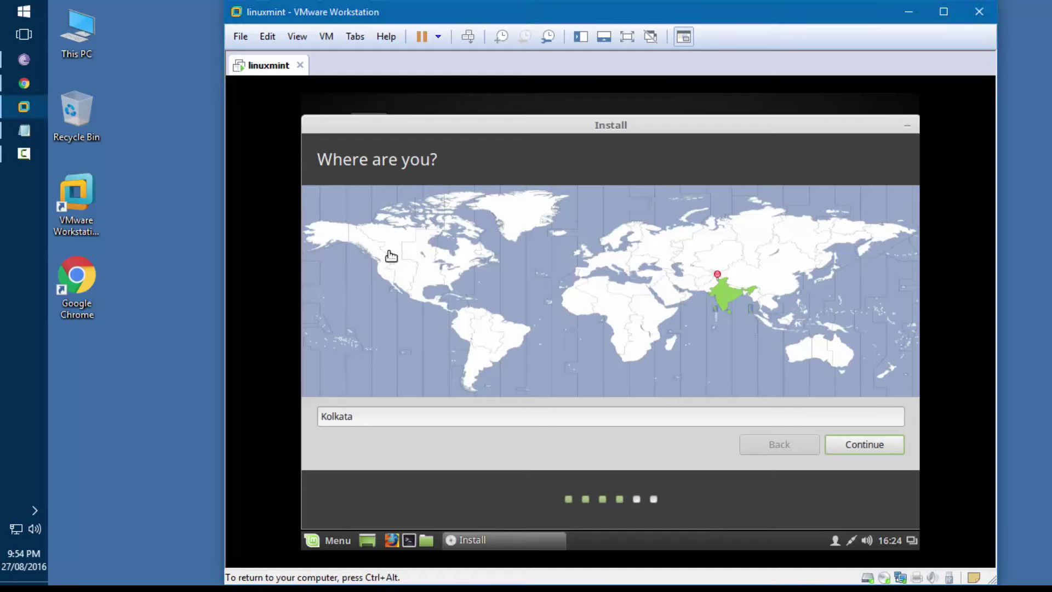
pyautogui.click(402, 268)
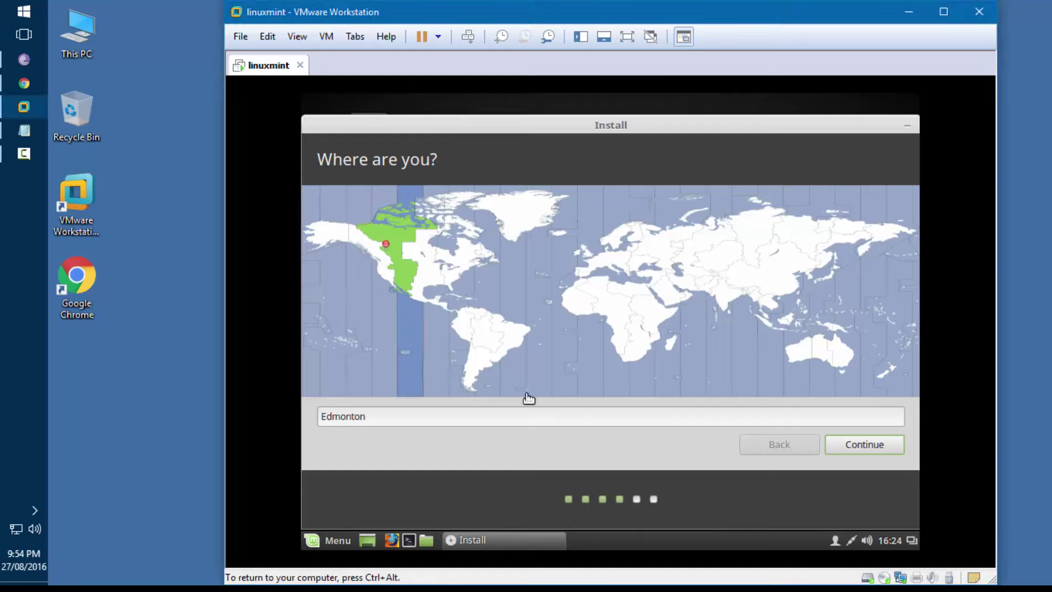
pyautogui.click(867, 445)
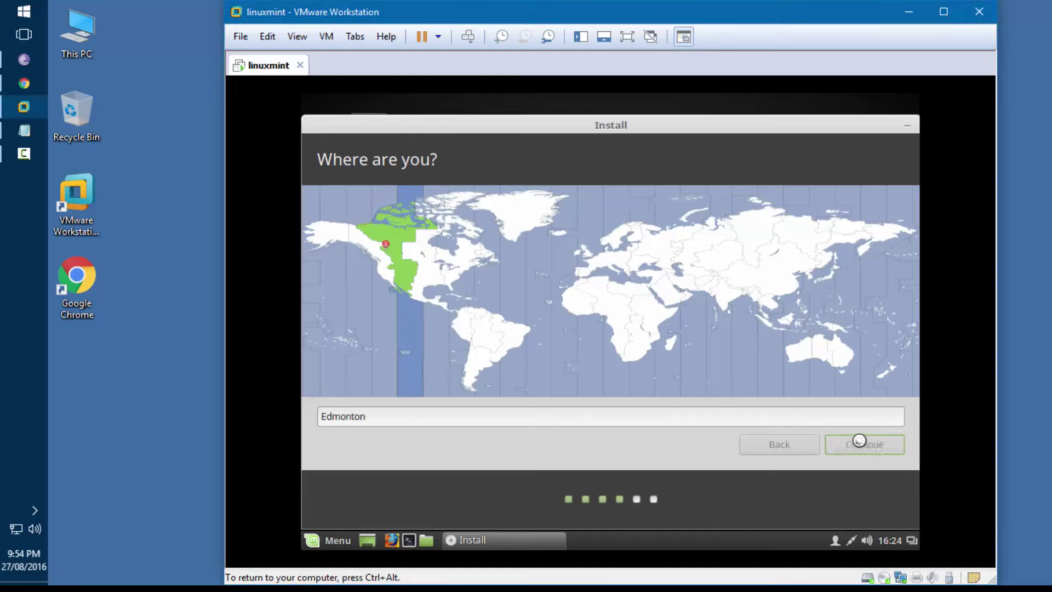
pyautogui.hotkey('ctrl', 'alt')
pyautogui.click(193, 413)
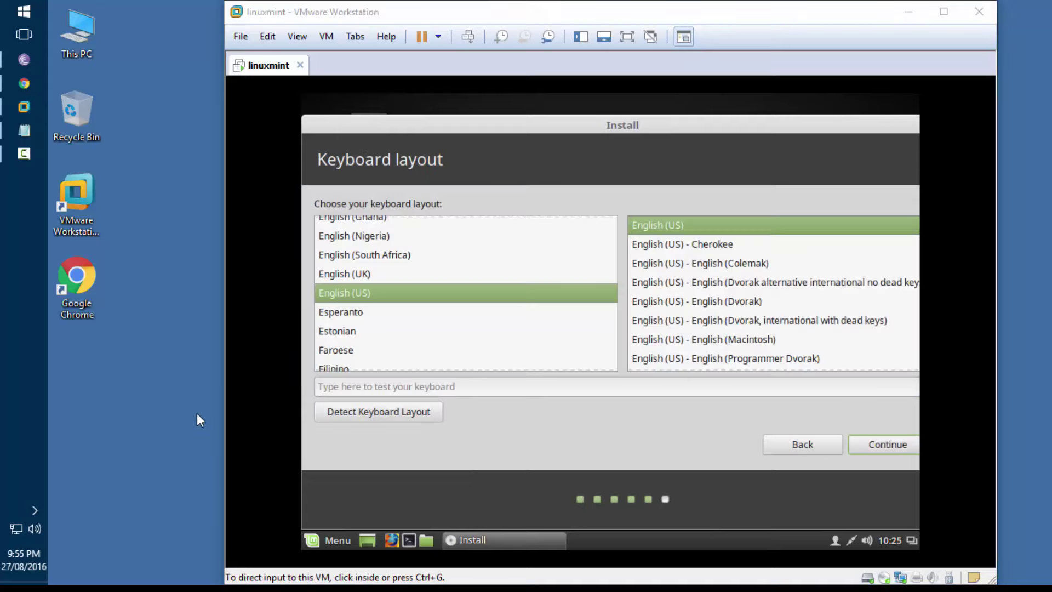
# Step: Keep the English (US) keyboard layout and move on to the Who are you? page
pyautogui.click(921, 443)
pyautogui.click(875, 440)
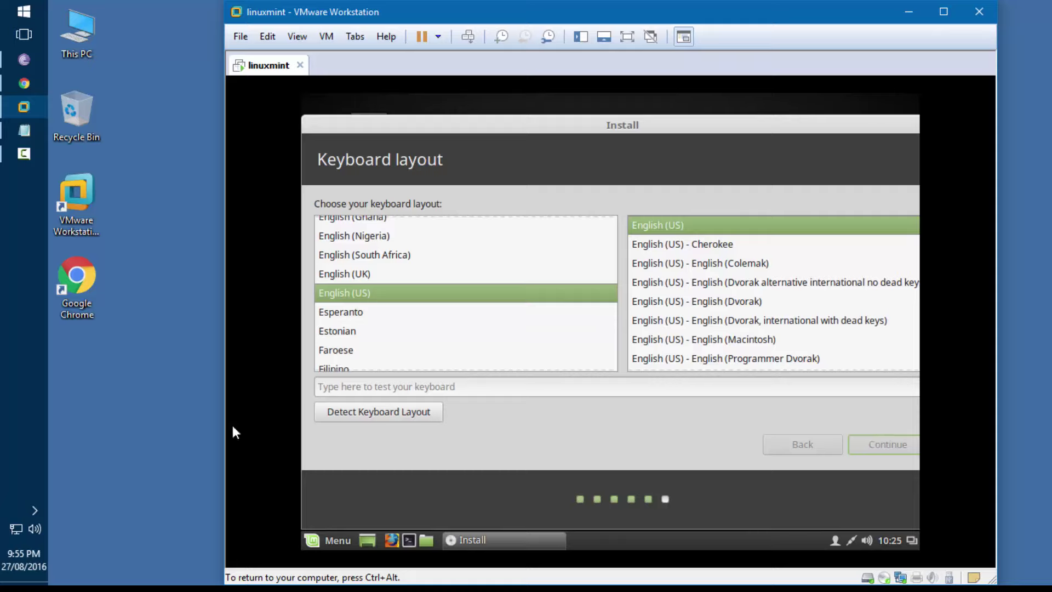
pyautogui.hotkey('ctrl', 'alt')
pyautogui.click(195, 409)
# Step: Enter the user's name and account details, then let the installation run to completion
pyautogui.click(597, 214)
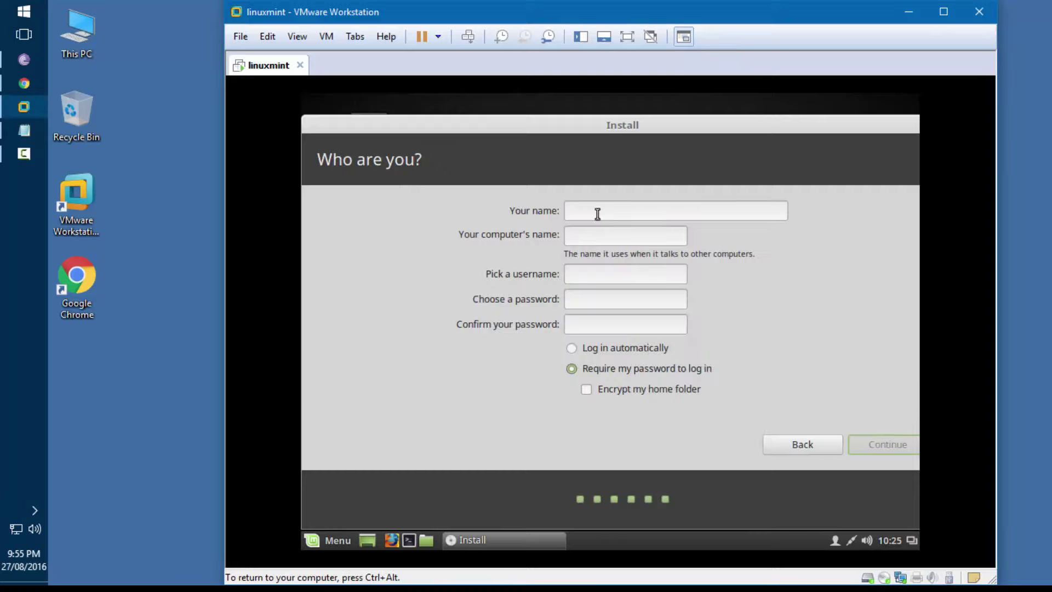
pyautogui.write('quick')
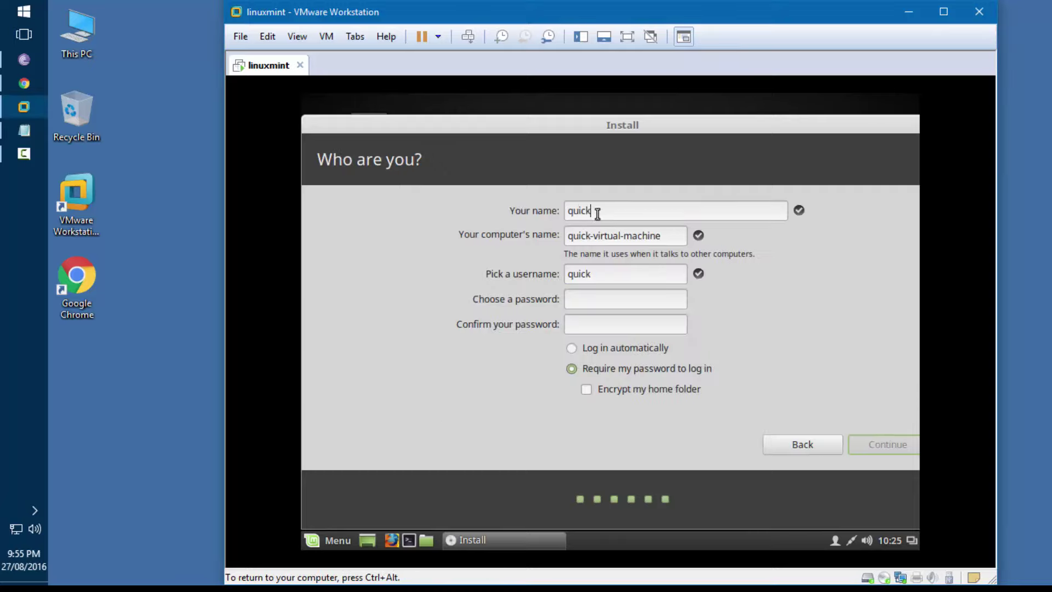
pyautogui.write('notepad')
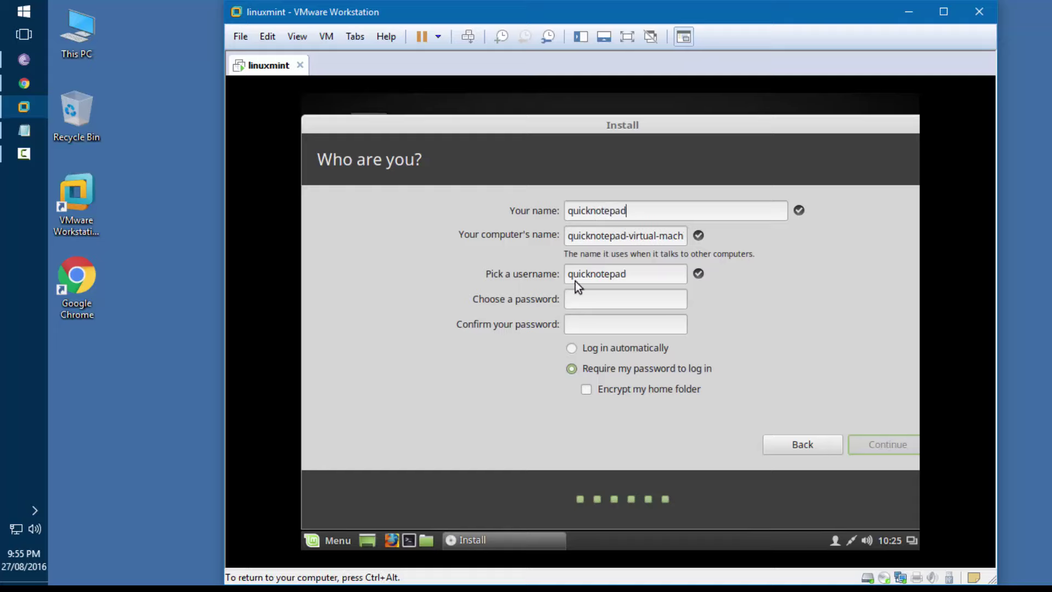
pyautogui.write('quiquic')
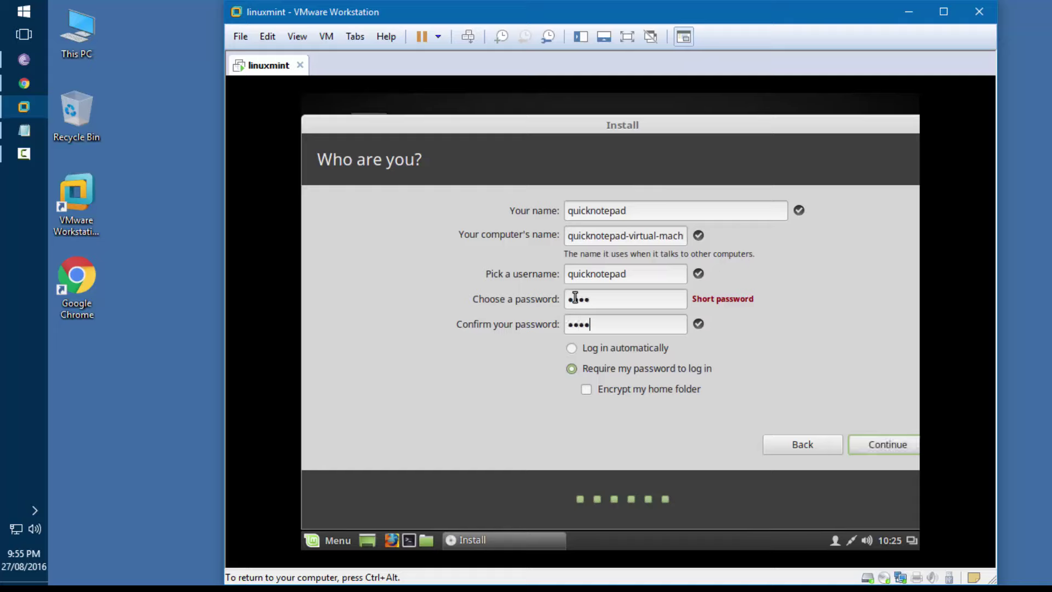
pyautogui.click(880, 445)
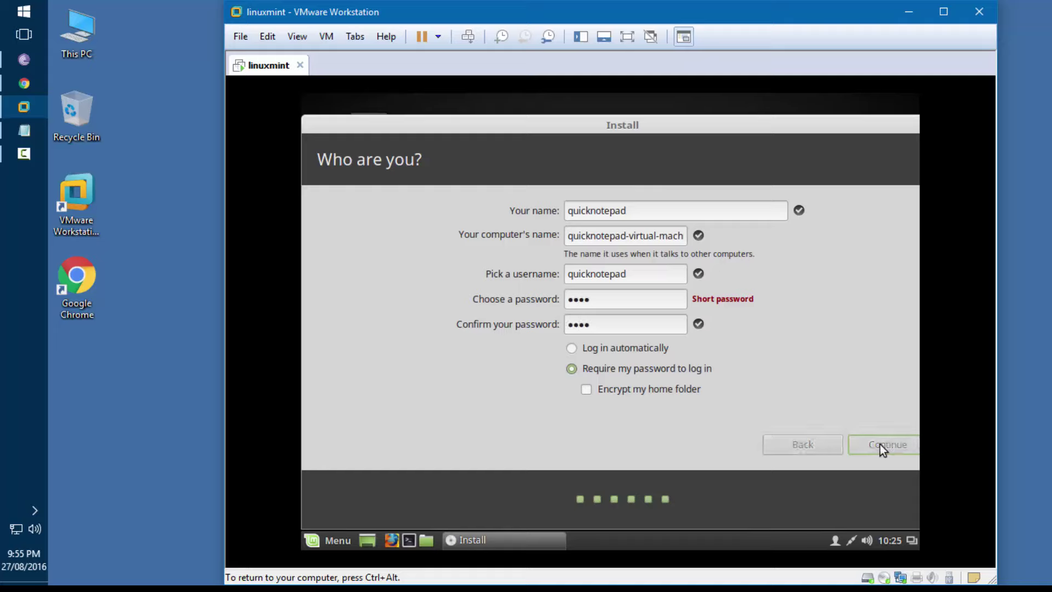
pyautogui.hotkey('ctrl', 'alt')
pyautogui.click(166, 429)
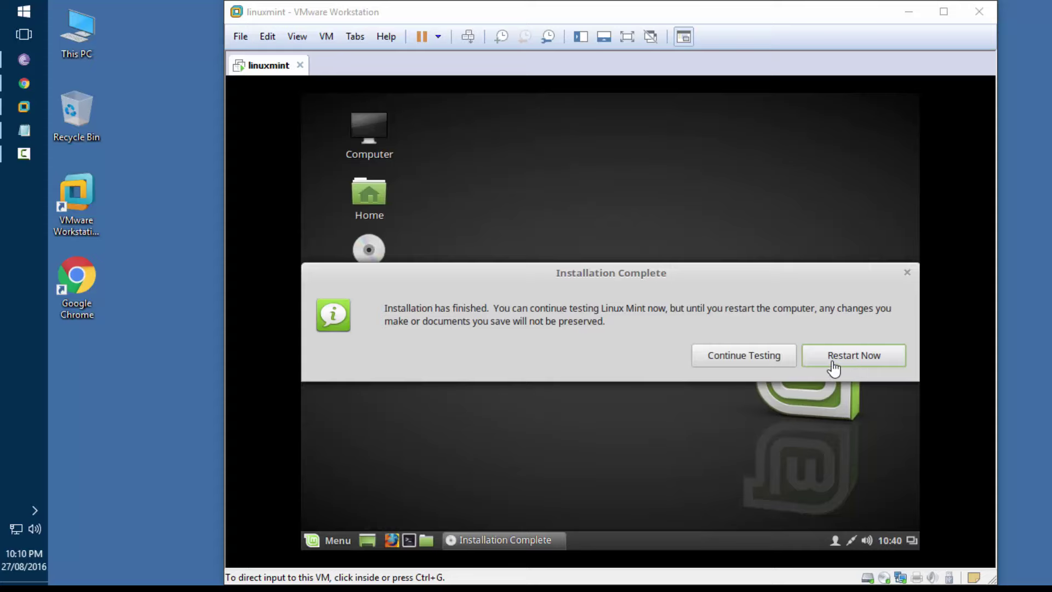
# Step: Restart the linuxmint VM and dismiss the remove-installation-medium prompt so it boots to login
pyautogui.click(870, 357)
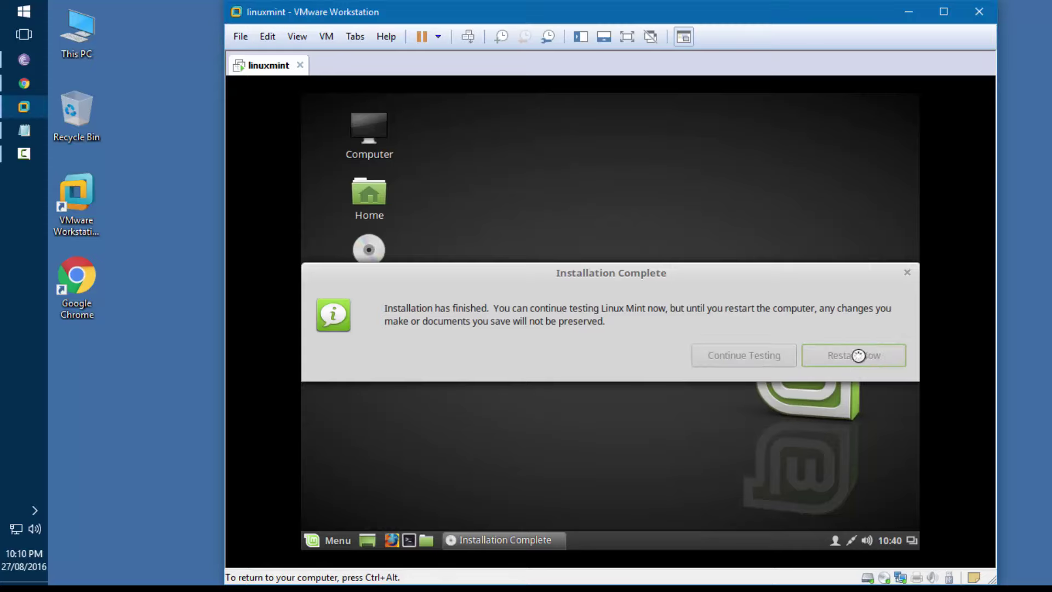
pyautogui.click(220, 400)
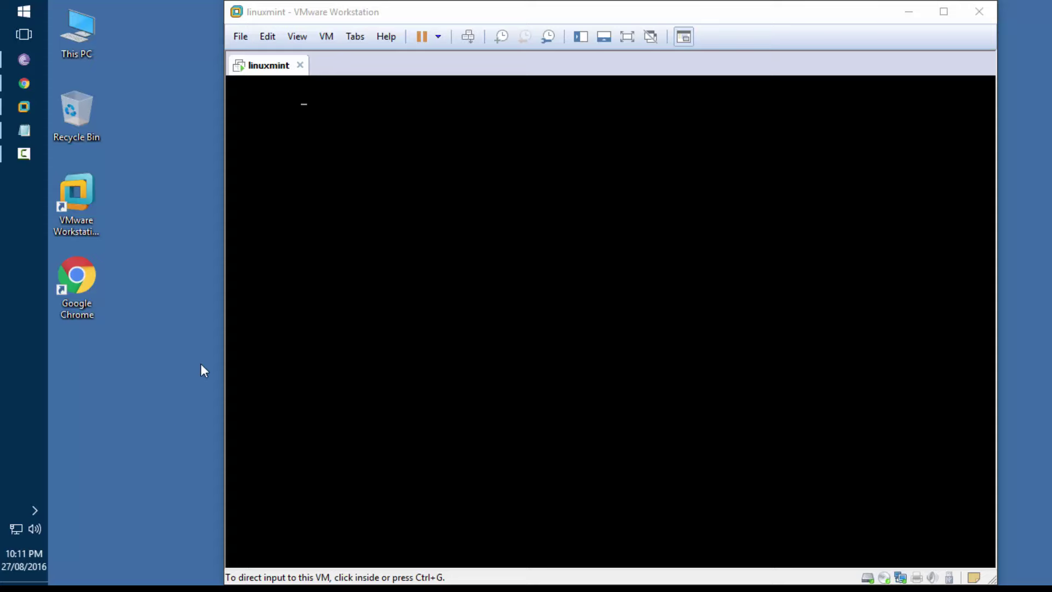
pyautogui.click(692, 385)
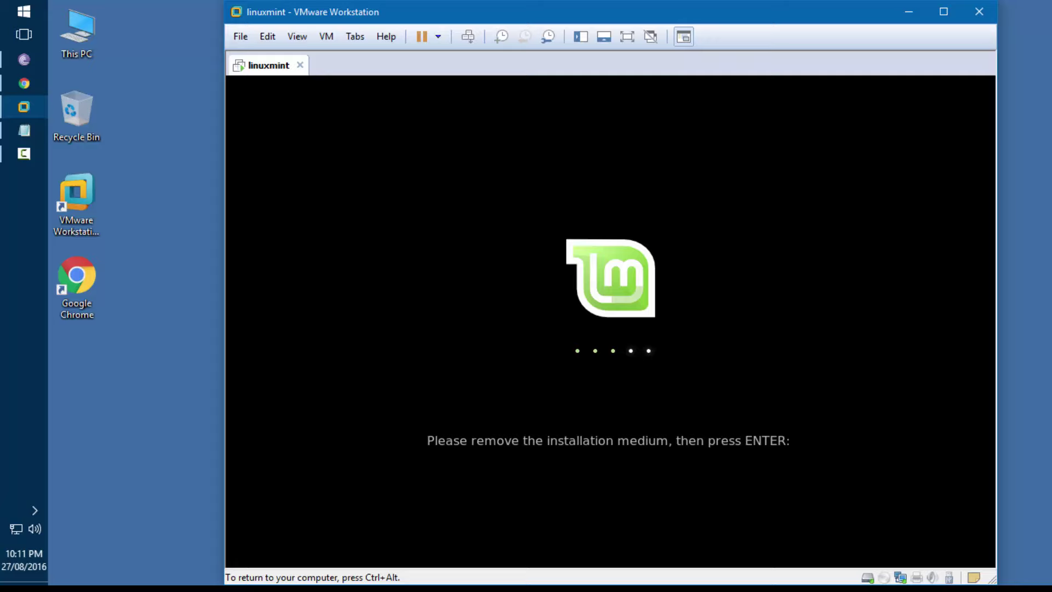
pyautogui.hotkey('ctrl', 'alt')
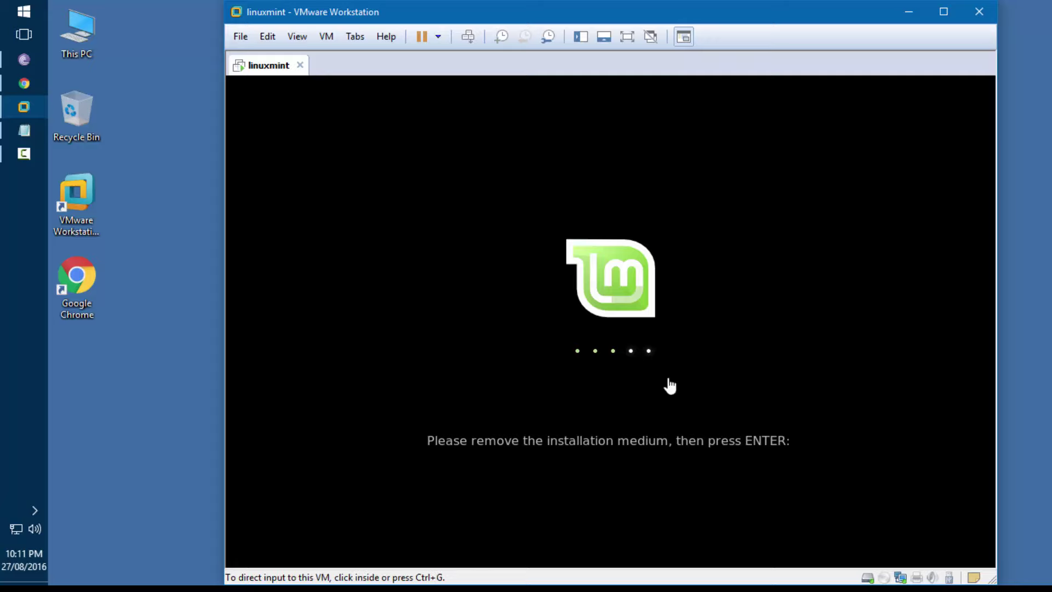
pyautogui.click(555, 429)
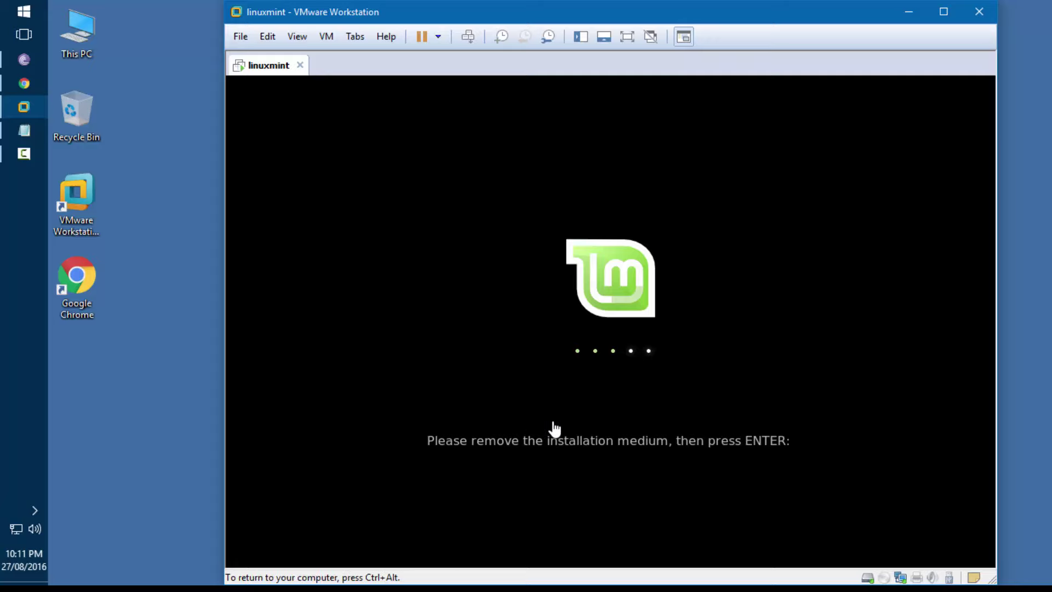
pyautogui.hotkey('ctrl', 'alt')
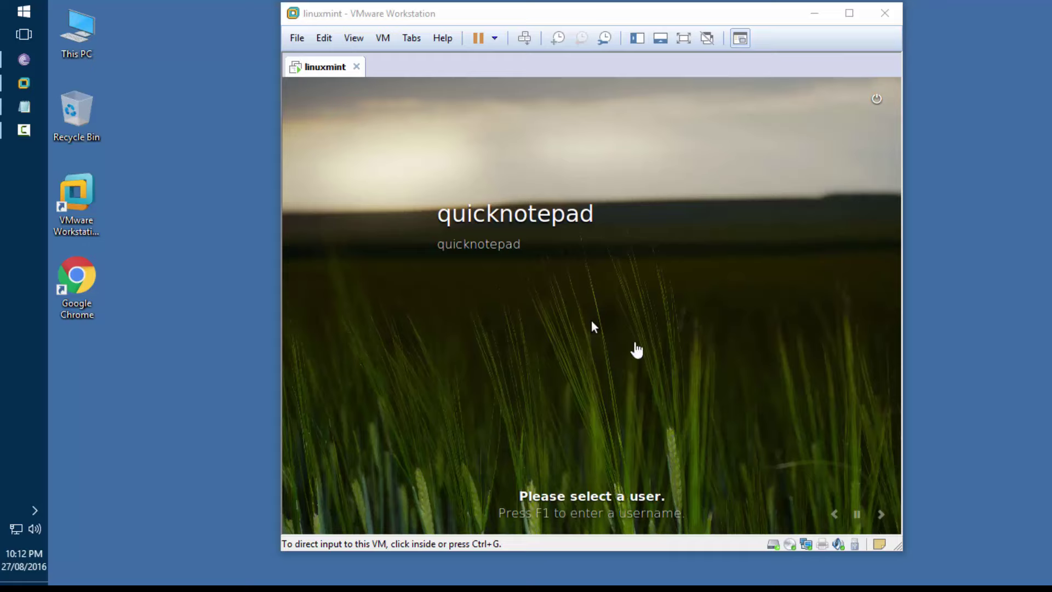
# Step: Sign in to the new user account with its username and password on the Mint login screen
pyautogui.click(564, 501)
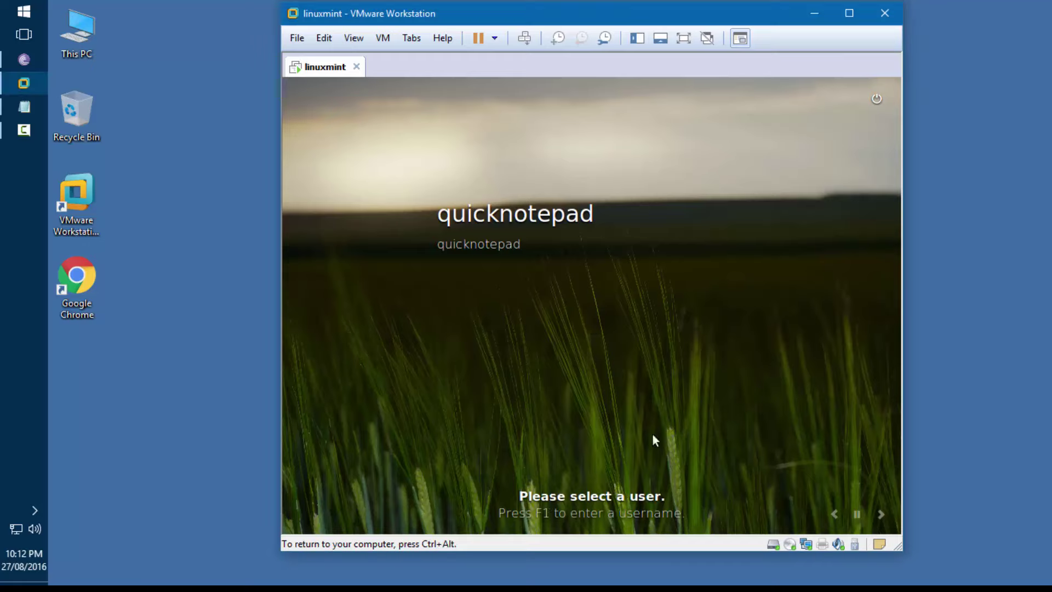
pyautogui.press('F1')
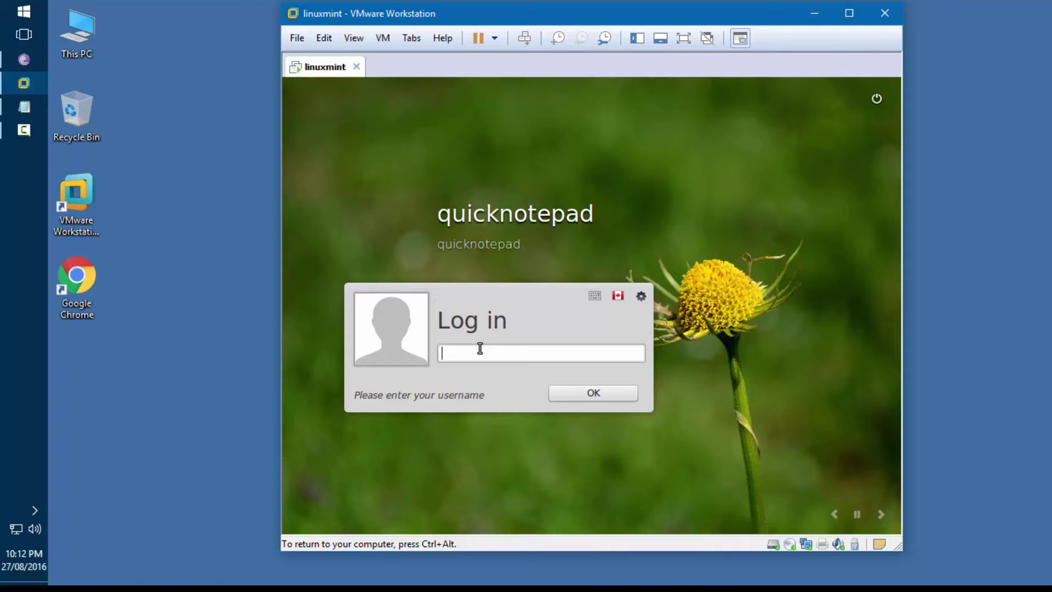
pyautogui.write('quicknotepad')
pyautogui.press('Return')
pyautogui.write('***')
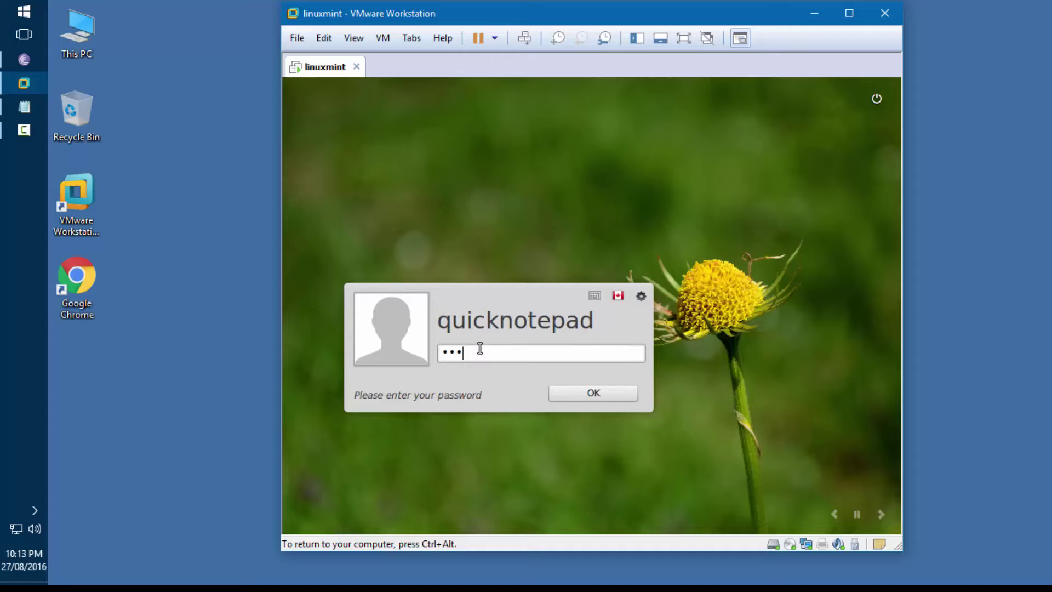
pyautogui.press('Return')
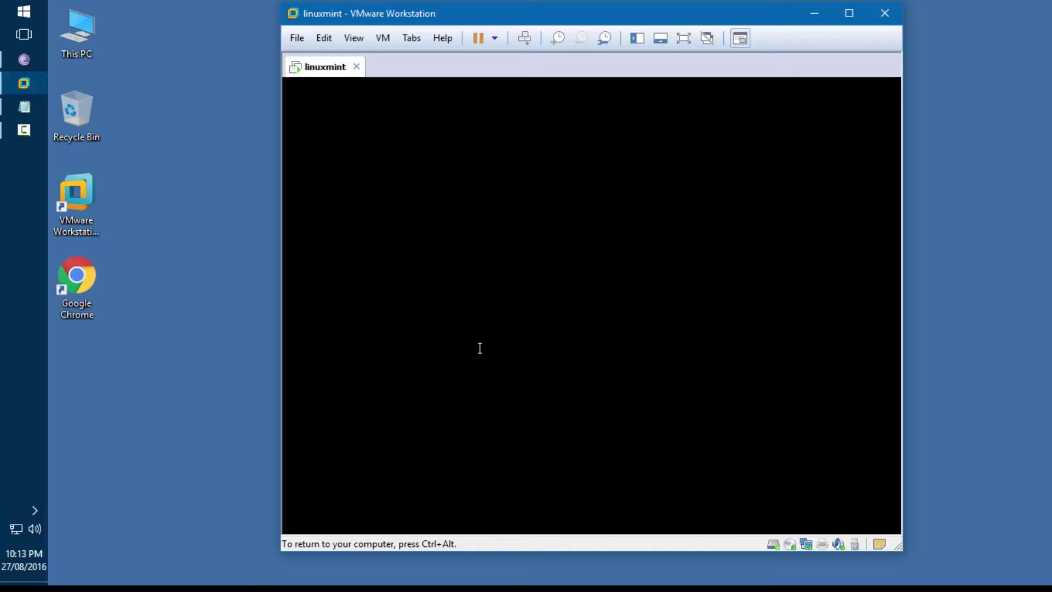
pyautogui.hotkey('ctrl', 'alt')
pyautogui.click(201, 377)
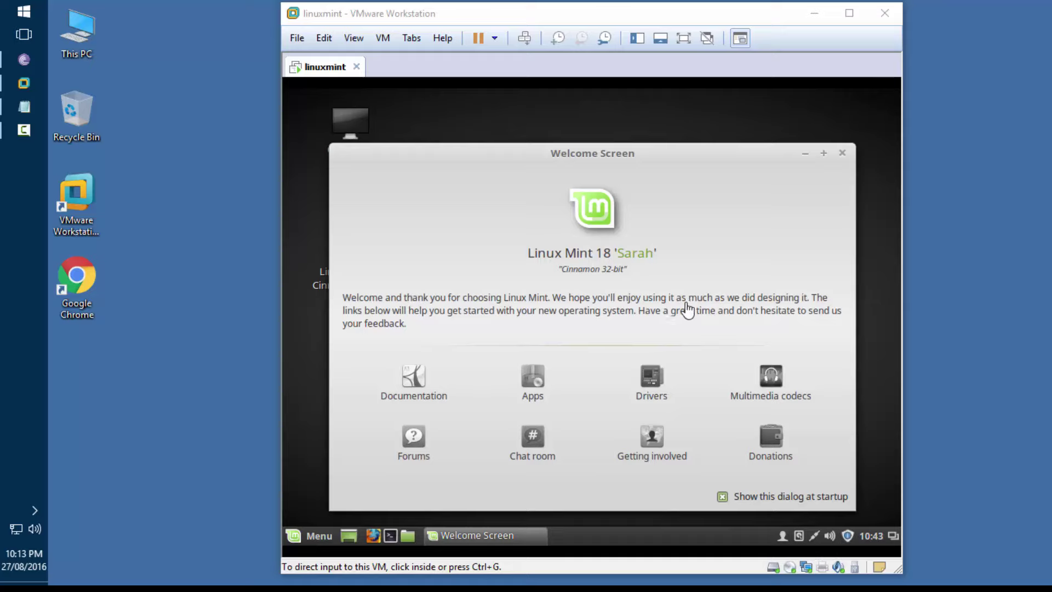
# Step: Close the Mint Welcome Screen and browse the applications menu before closing it
pyautogui.click(843, 153)
pyautogui.click(844, 154)
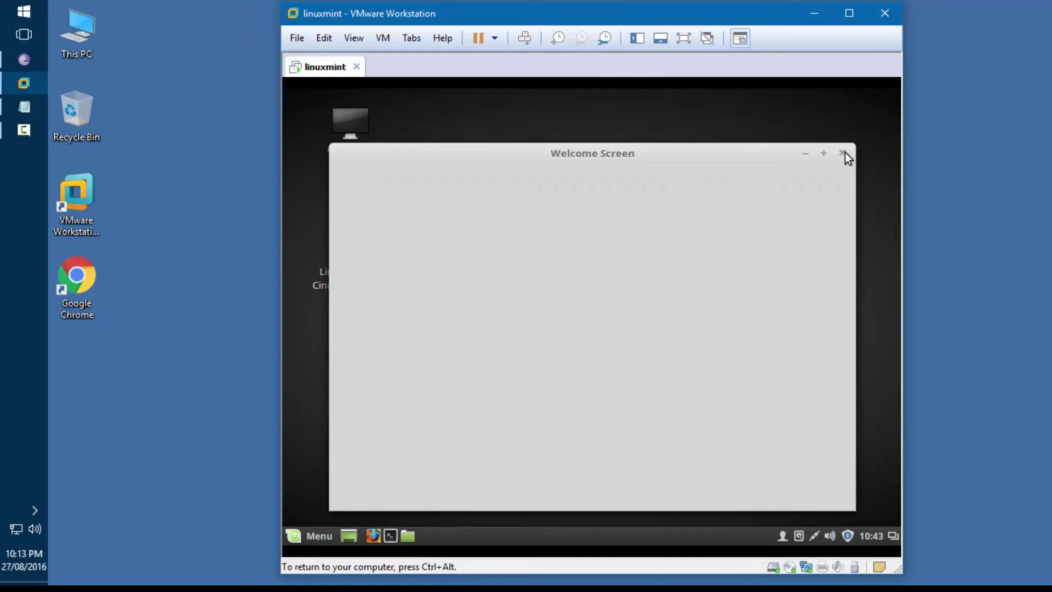
pyautogui.click(302, 536)
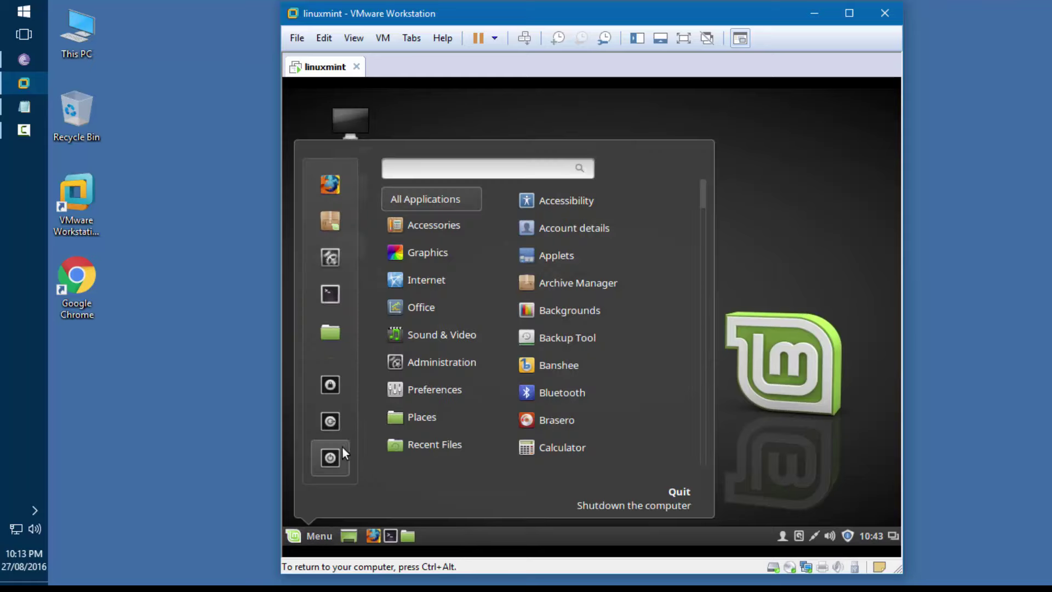
pyautogui.moveTo(437, 390)
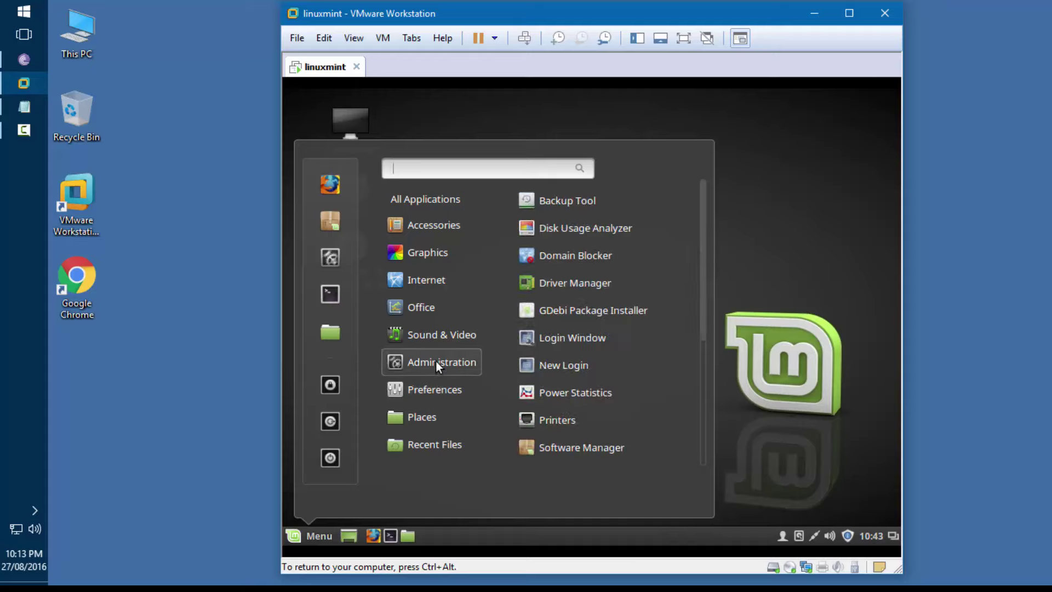
pyautogui.moveTo(436, 337)
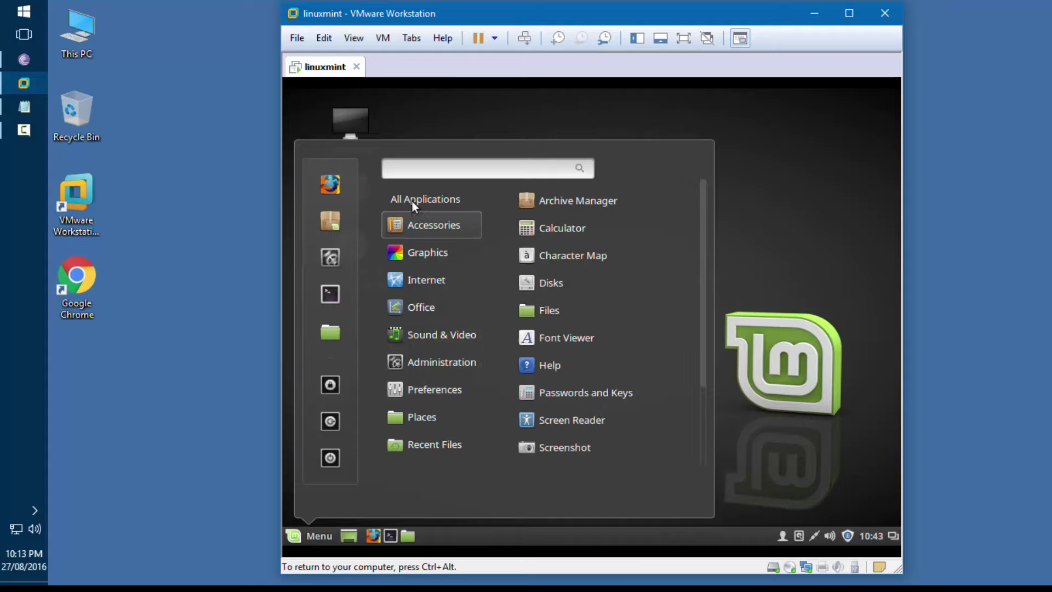
pyautogui.moveTo(410, 198)
pyautogui.click(749, 147)
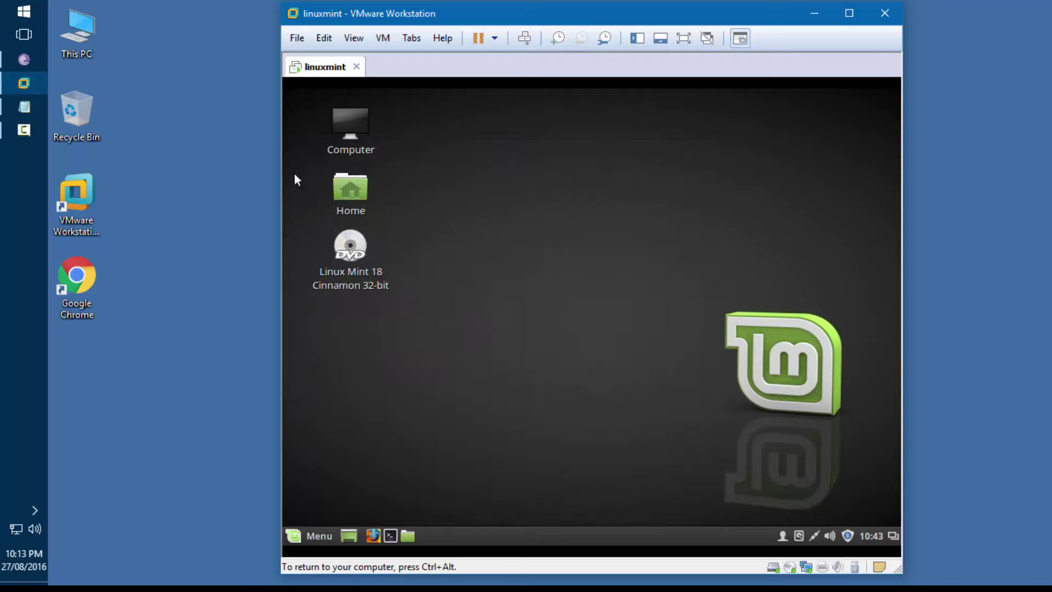
# Step: Switch the VM to full screen and back, then bring the Notepad notes forward
pyautogui.click(685, 38)
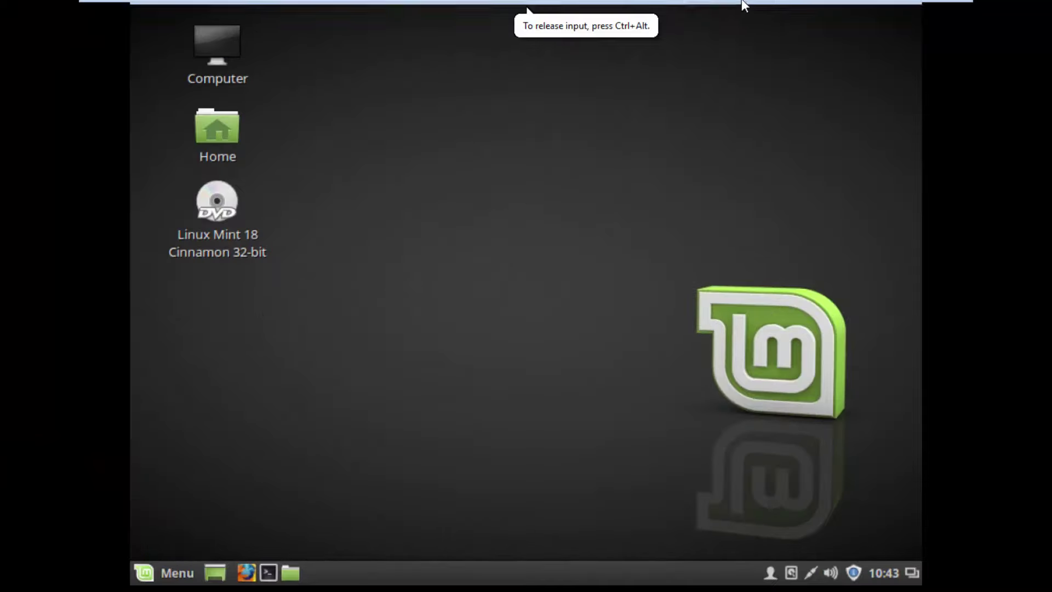
pyautogui.moveTo(756, 3)
pyautogui.click(932, 11)
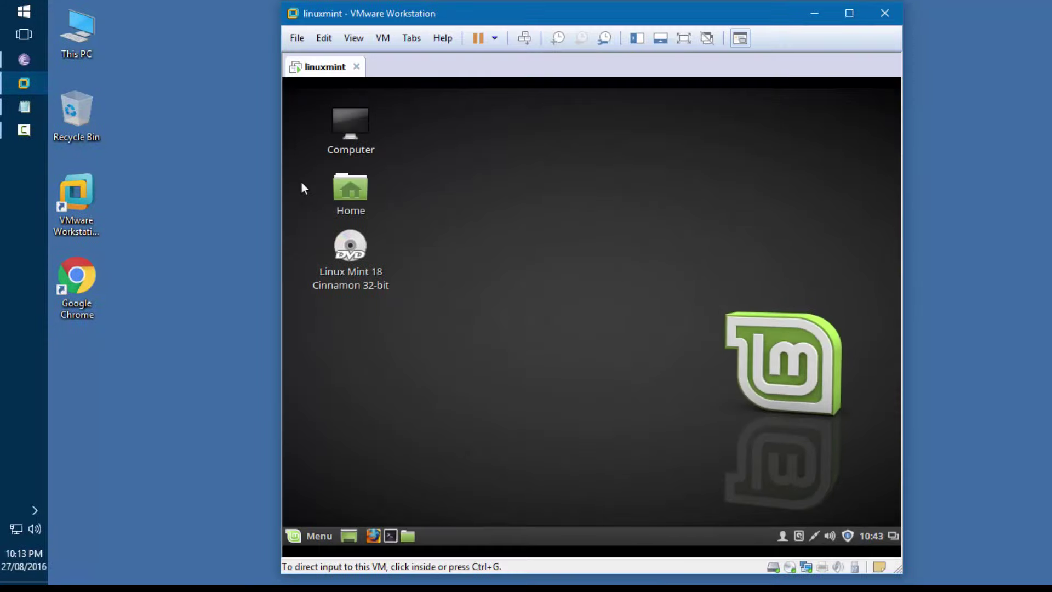
pyautogui.click(24, 102)
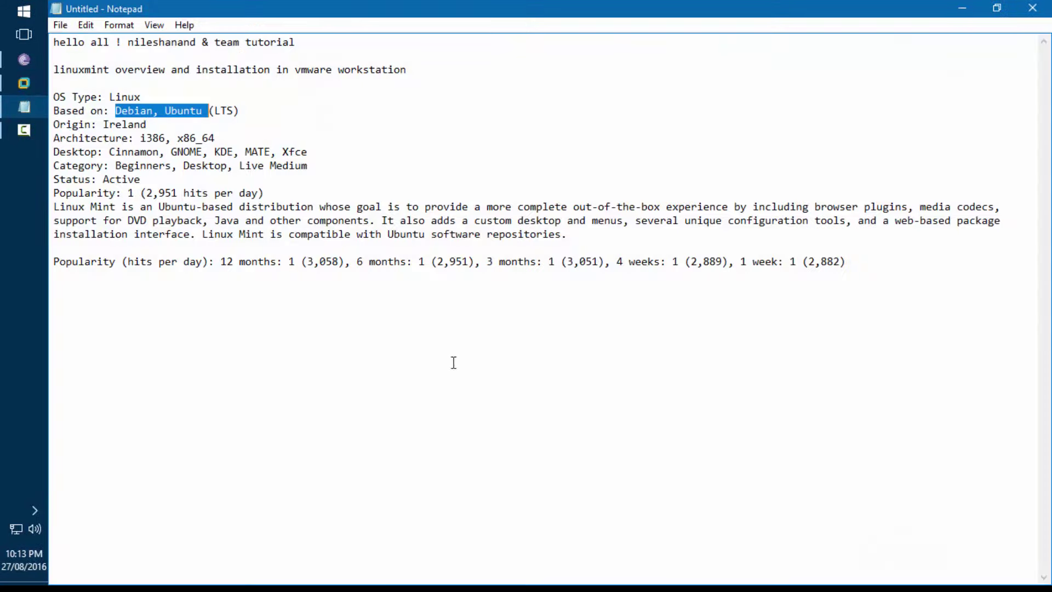
# Step: Add the line 'thanks for watching and please subscribe my chan' below the Popularity line
pyautogui.click(858, 270)
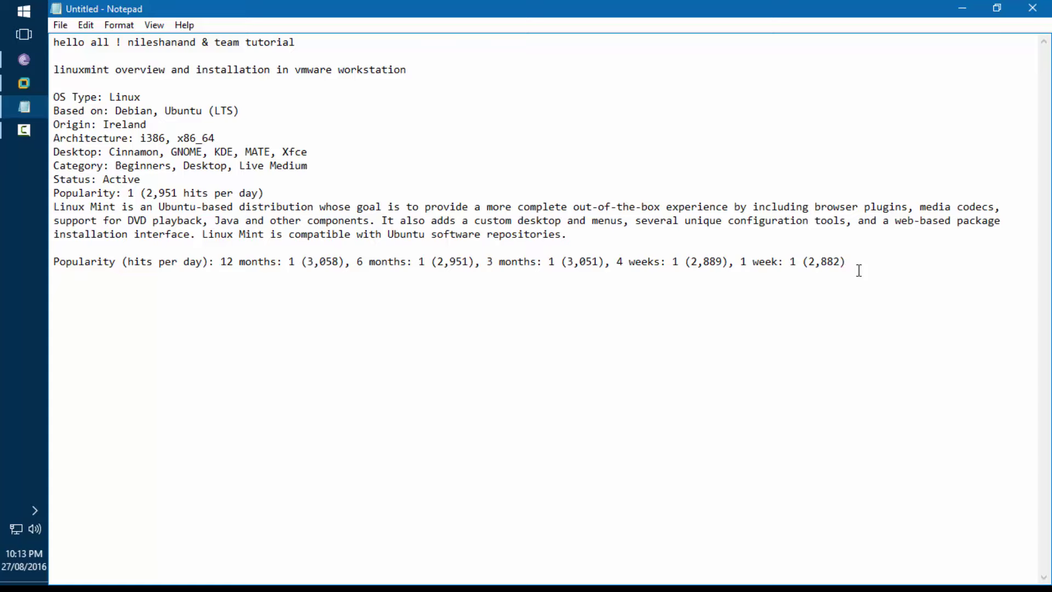
pyautogui.press('Return')
pyautogui.press('Return')
pyautogui.press('Return')
pyautogui.write('thanks for watching and ')
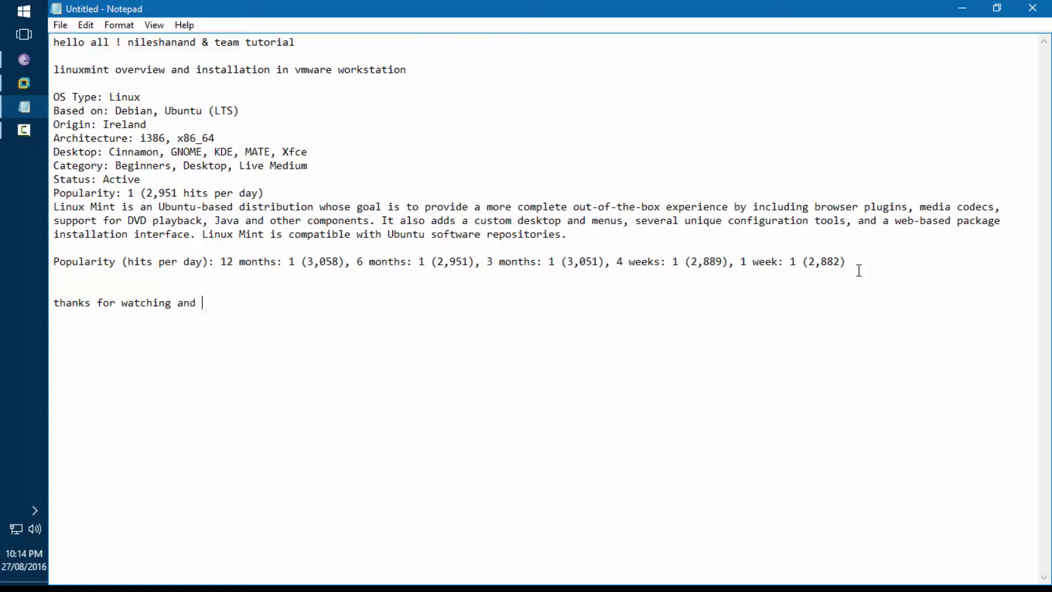
pyautogui.write('please subscribe')
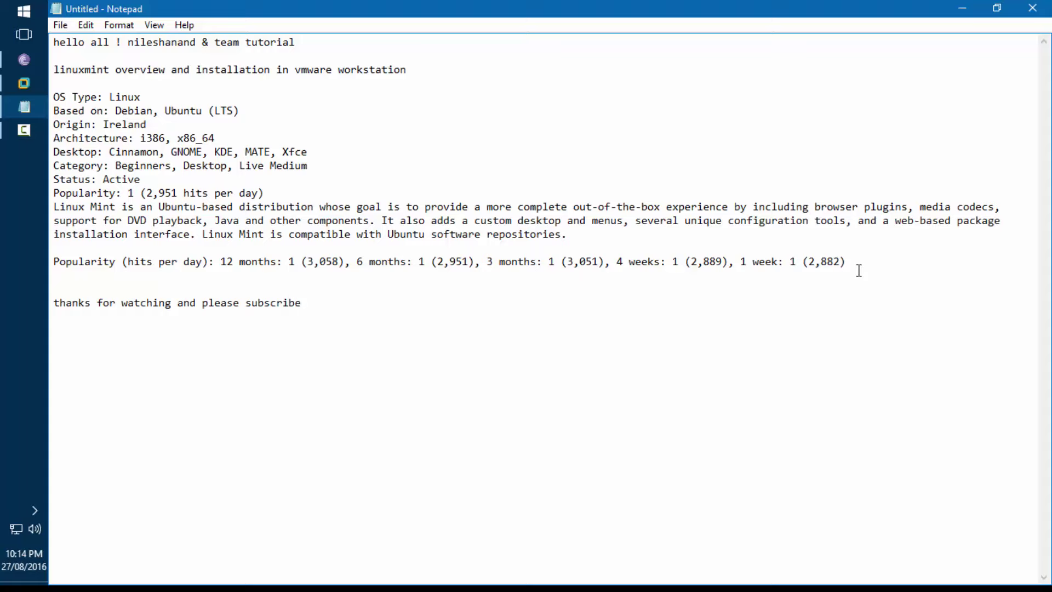